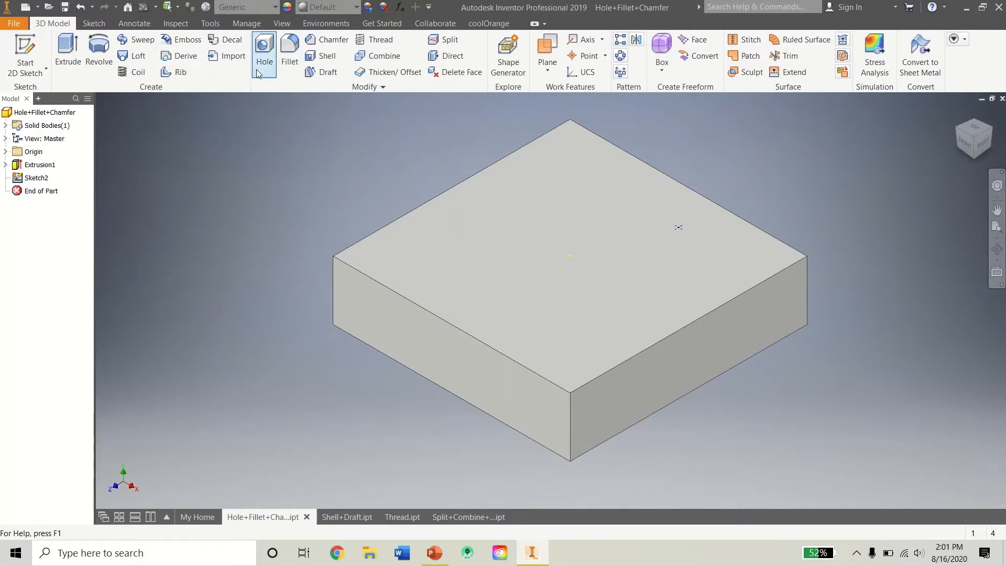
- Start a hole at the sketch point with no seat, trying the clearance, tapped and taper tapped types before returning to a simple hole
click(264, 58)
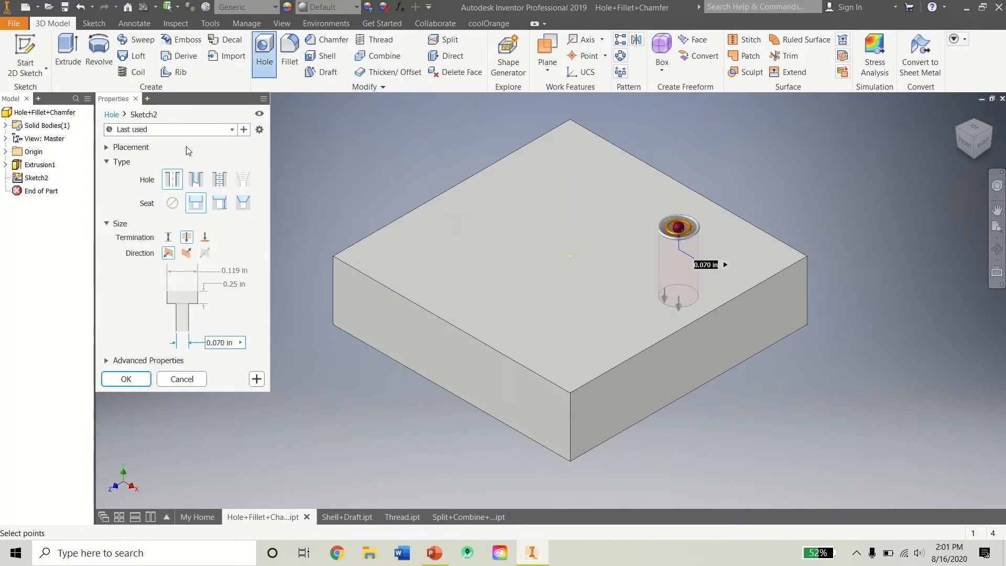
click(172, 202)
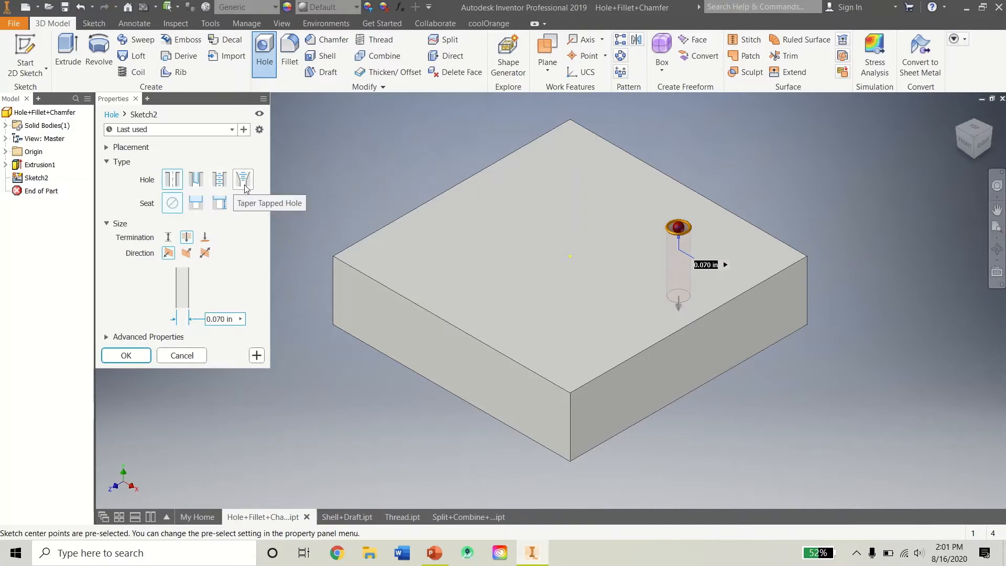
click(219, 180)
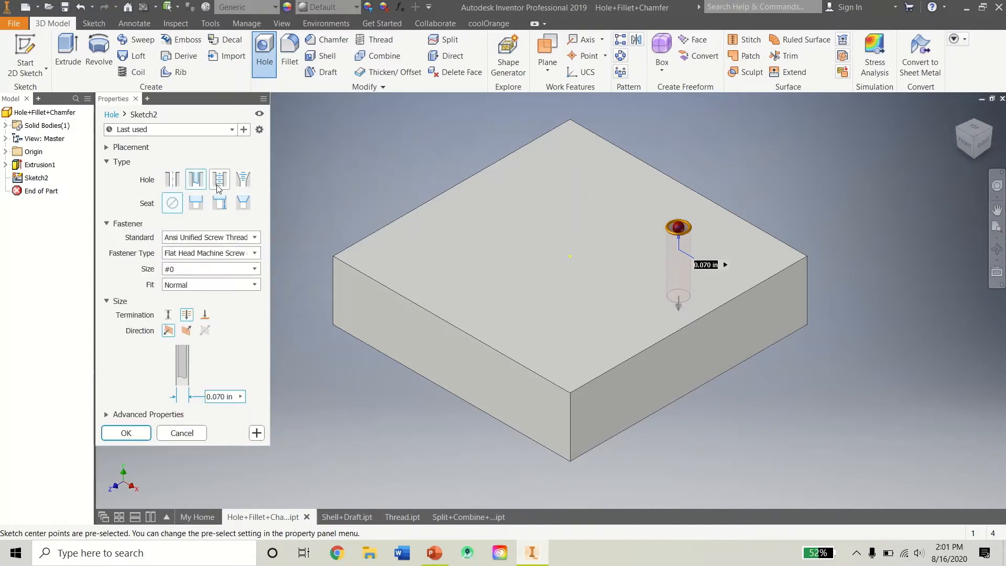
click(243, 180)
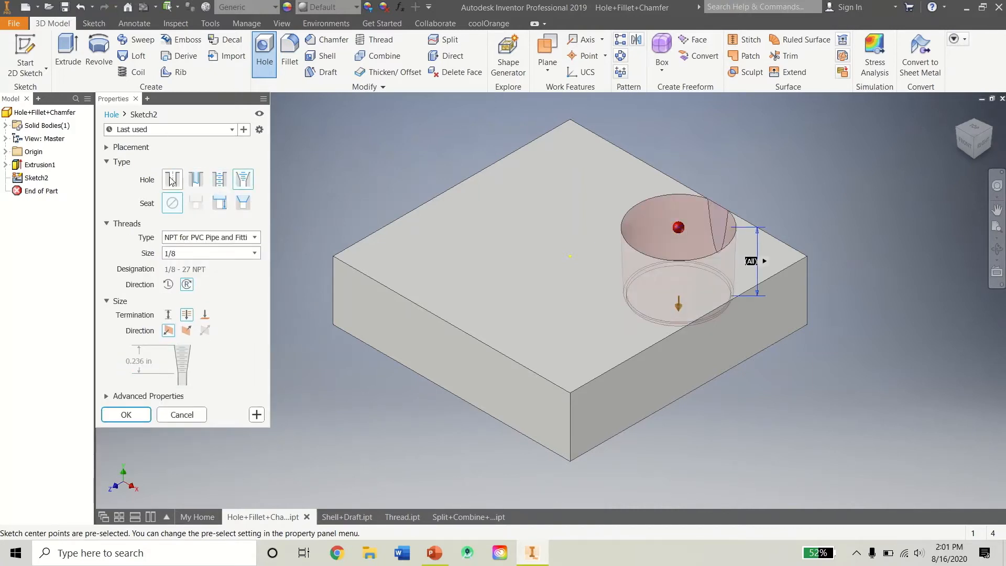
click(171, 180)
- Try the counterbore, spotface and countersink seats on the hole preview and return the seat to none
click(196, 203)
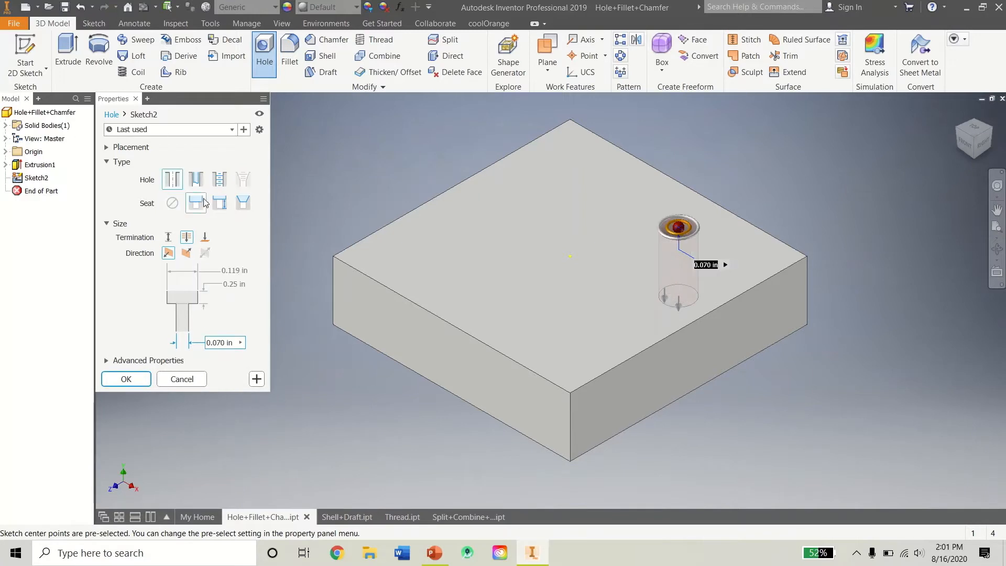
click(218, 204)
click(243, 203)
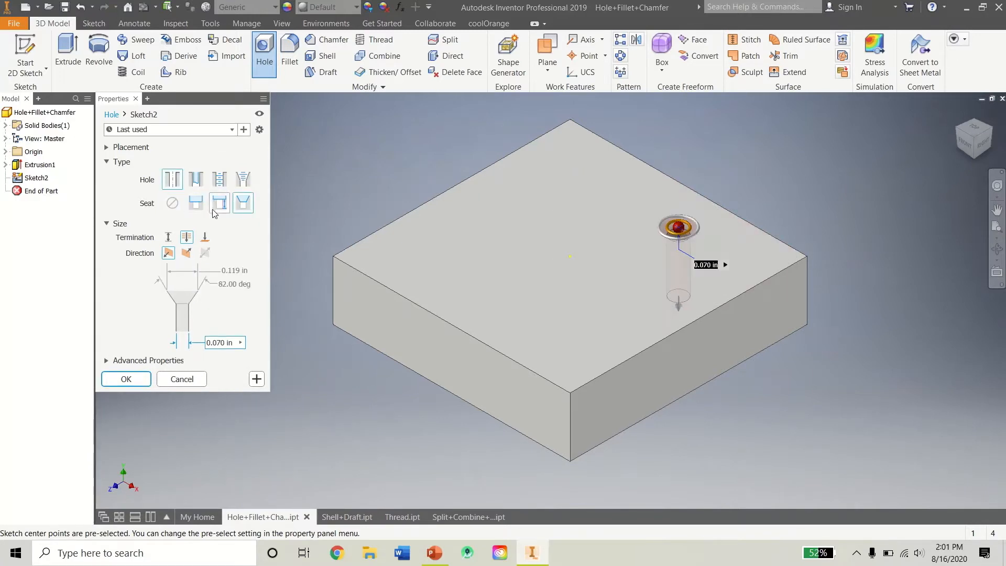
click(173, 207)
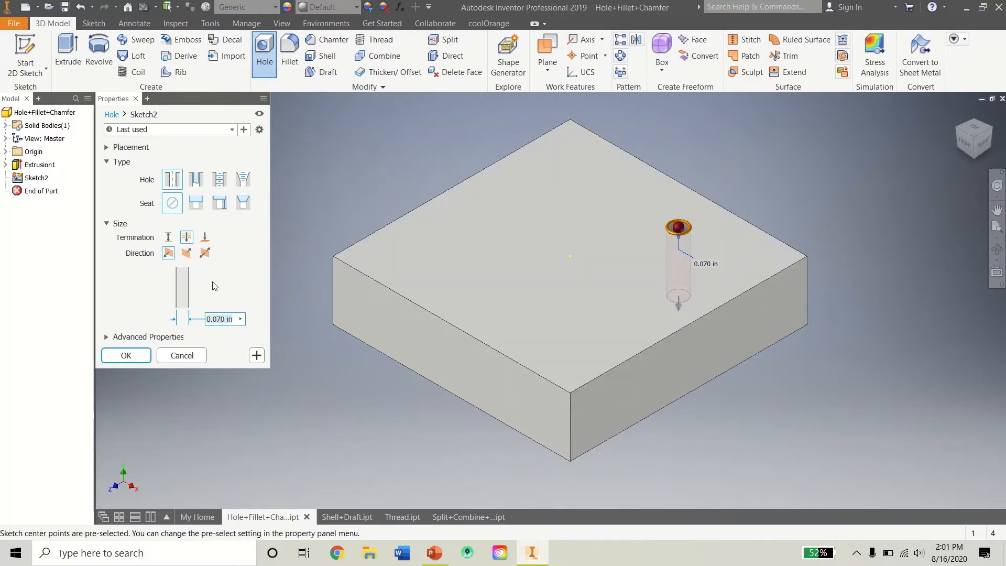
click(219, 203)
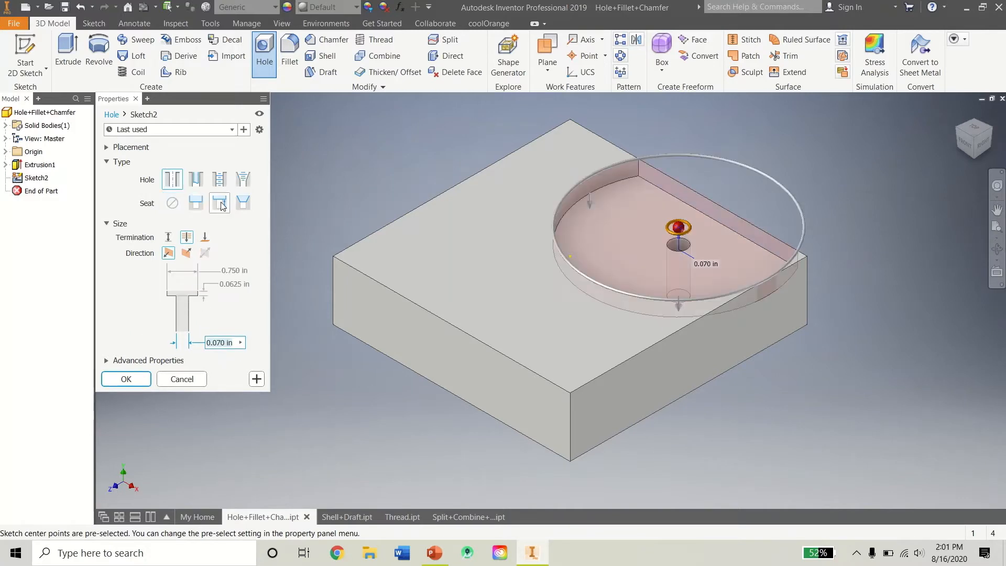
click(172, 203)
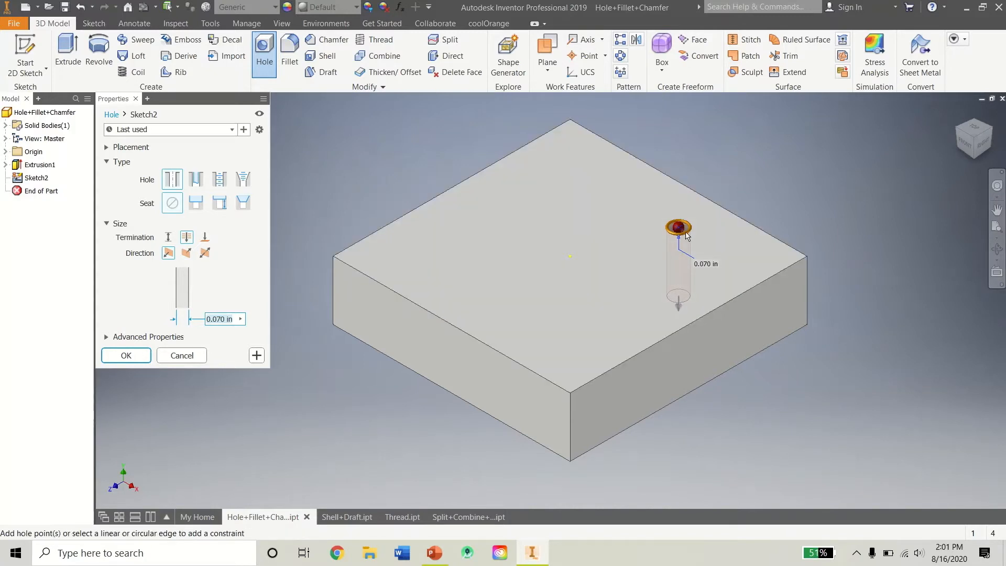
- Add the top face's centre point as a second location and create both 0.070 in simple through holes
click(570, 256)
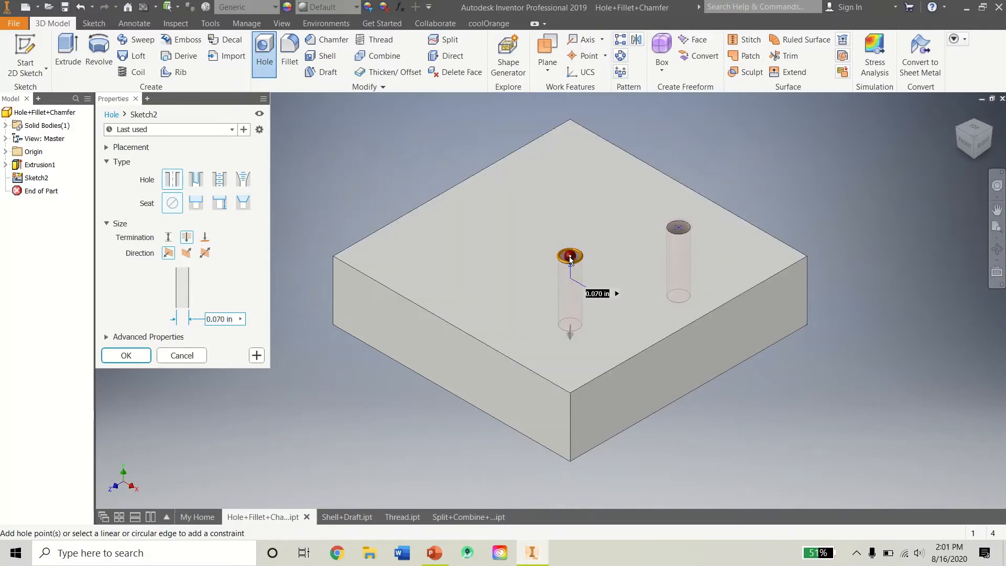
click(140, 358)
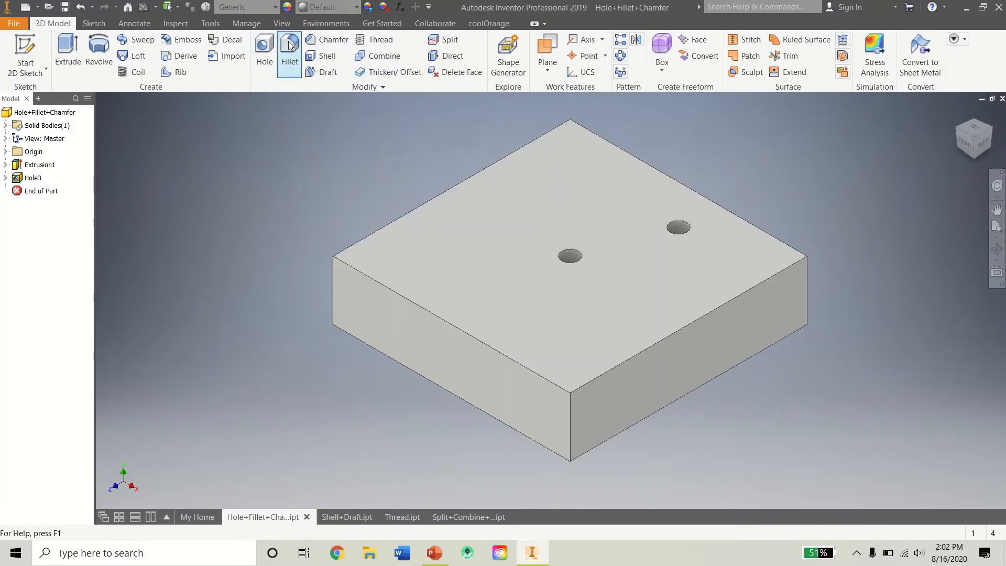
- Place another simple hole on the block's top face and set its distance from the rear-left edge to 0.5 in
click(266, 63)
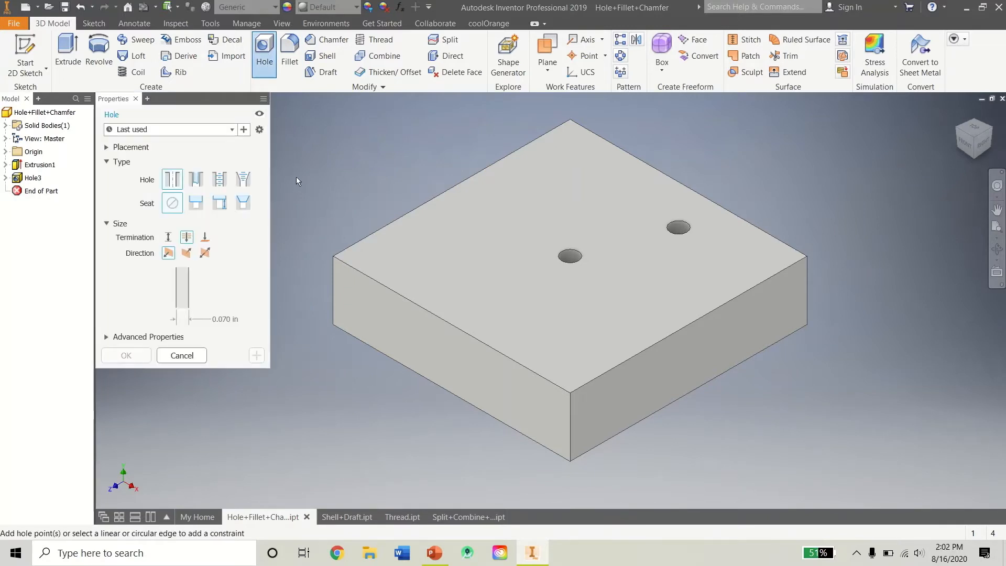
click(466, 227)
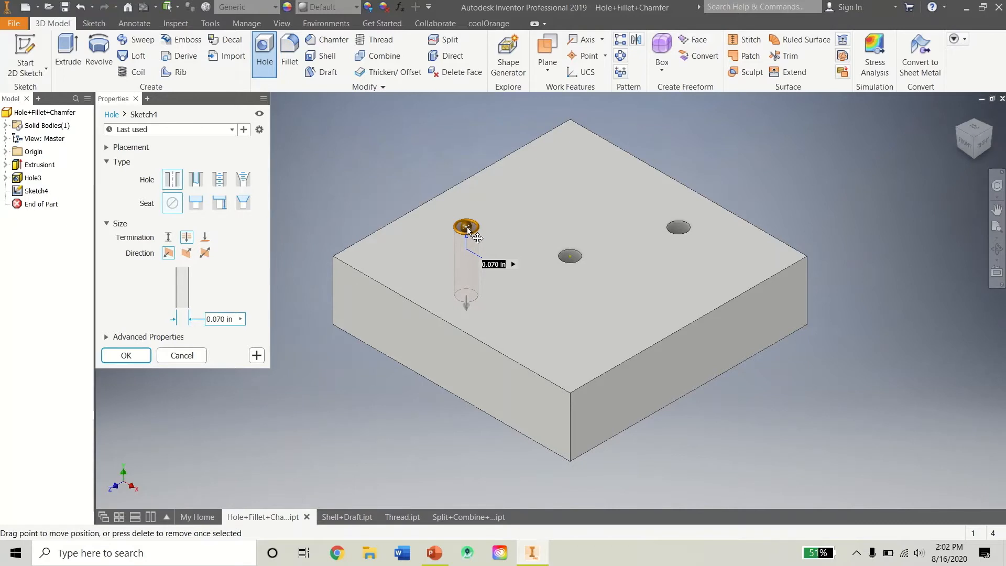
click(434, 202)
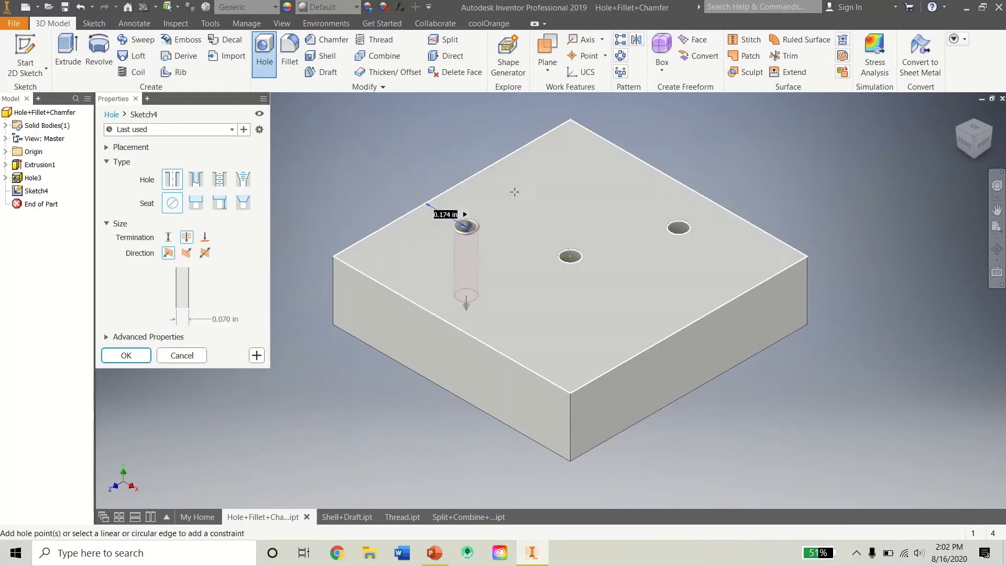
text(.5)
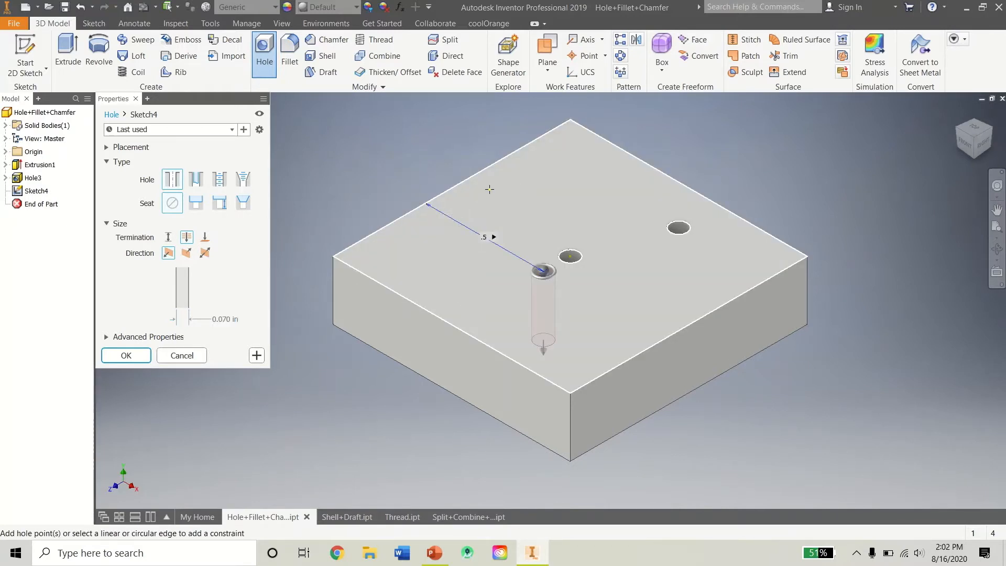
- Set the new hole's distance from the top face's front-left edge to 0.25 in
click(543, 271)
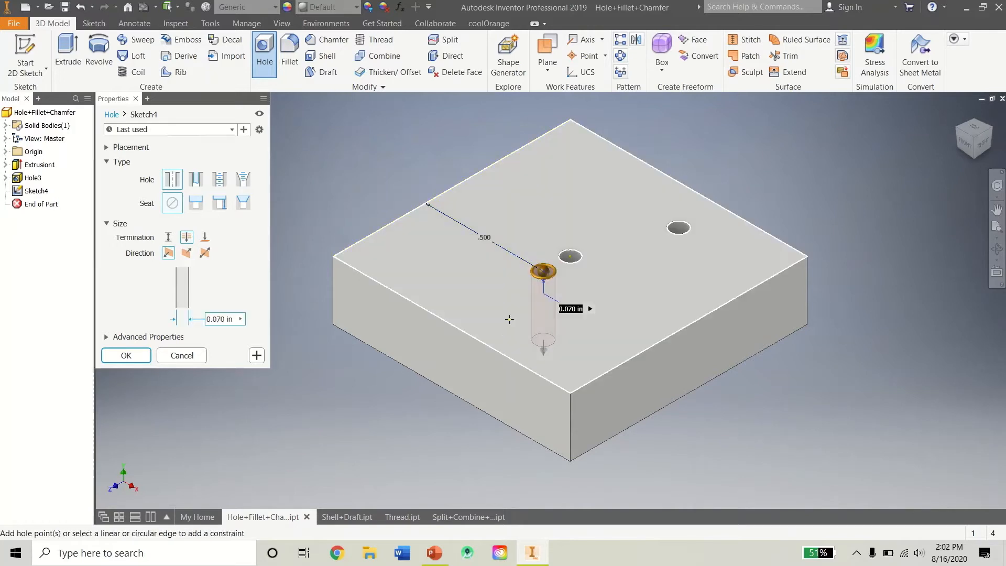
click(498, 352)
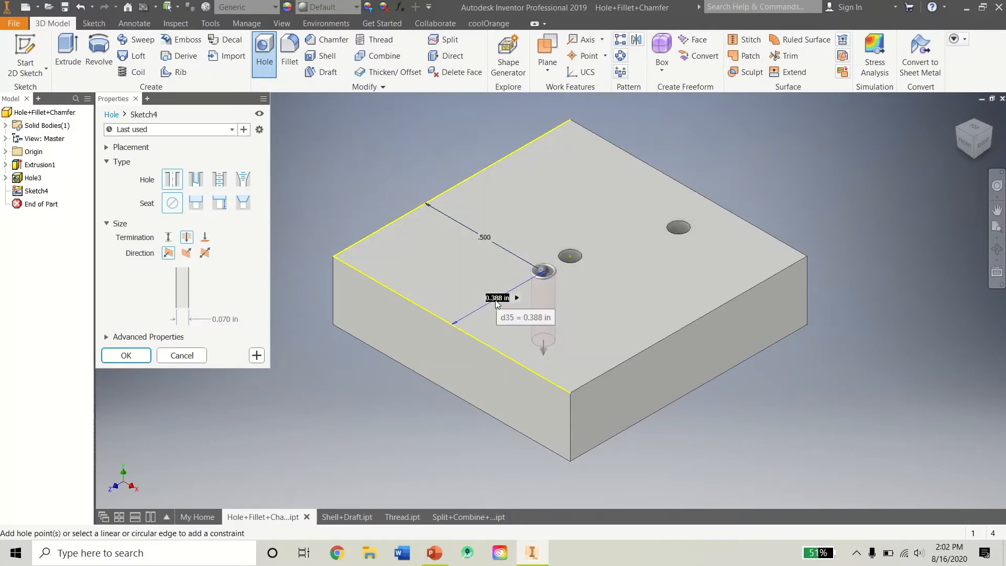
text(.2)
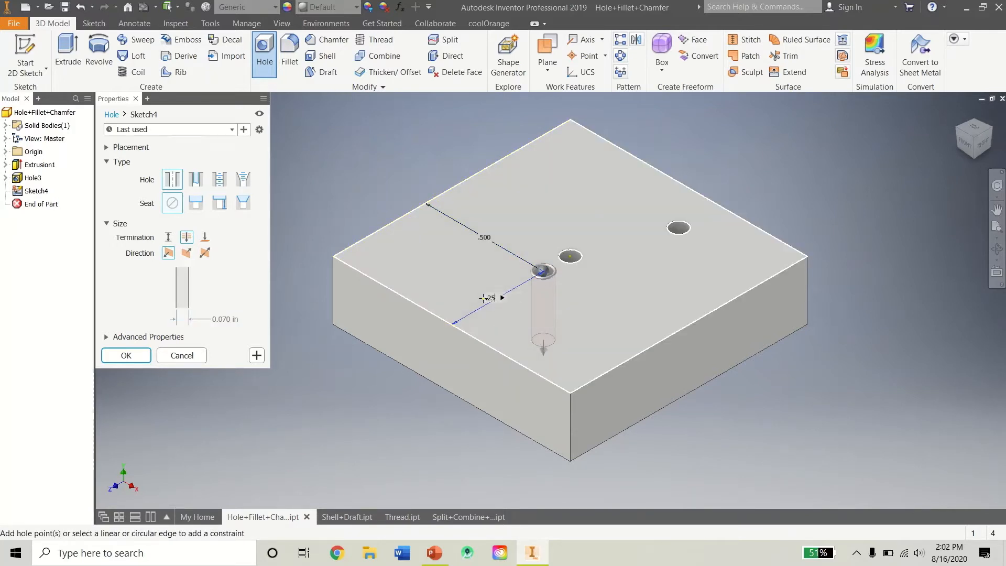
text(5)
key(Return)
- Set the new hole's diameter to 0.10 in and create it
click(225, 320)
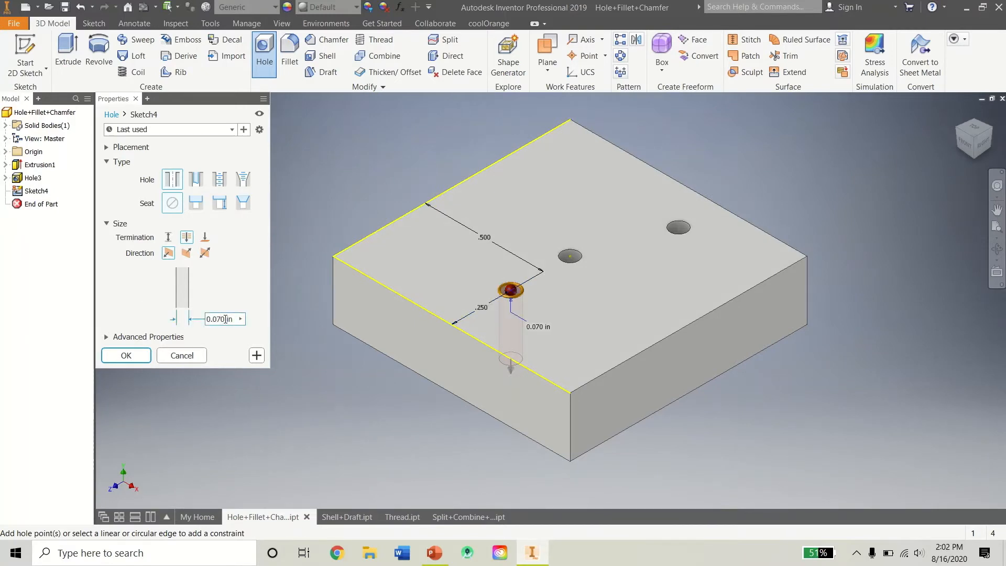
key(BackSpace)
key(BackSpace)
text(1)
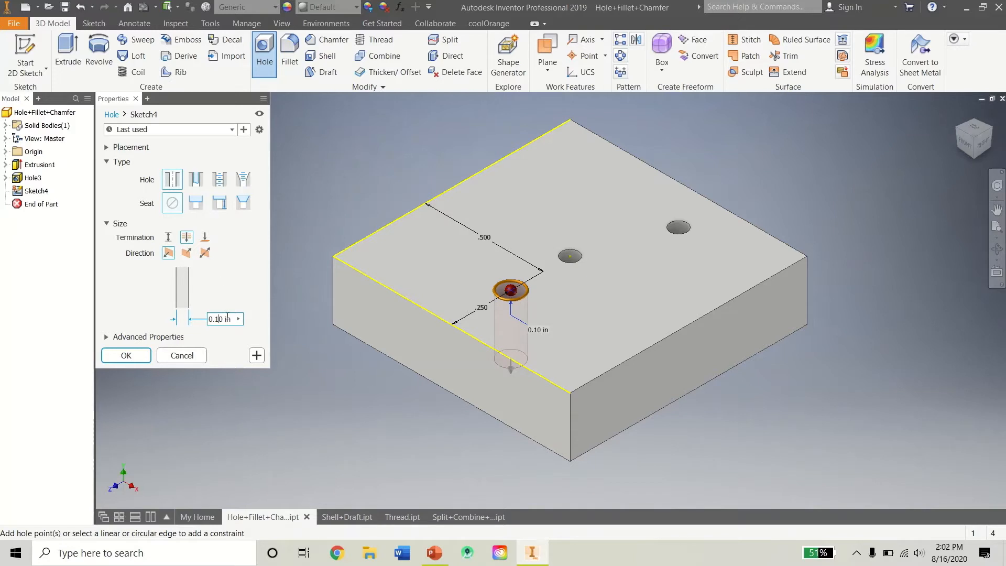
click(127, 356)
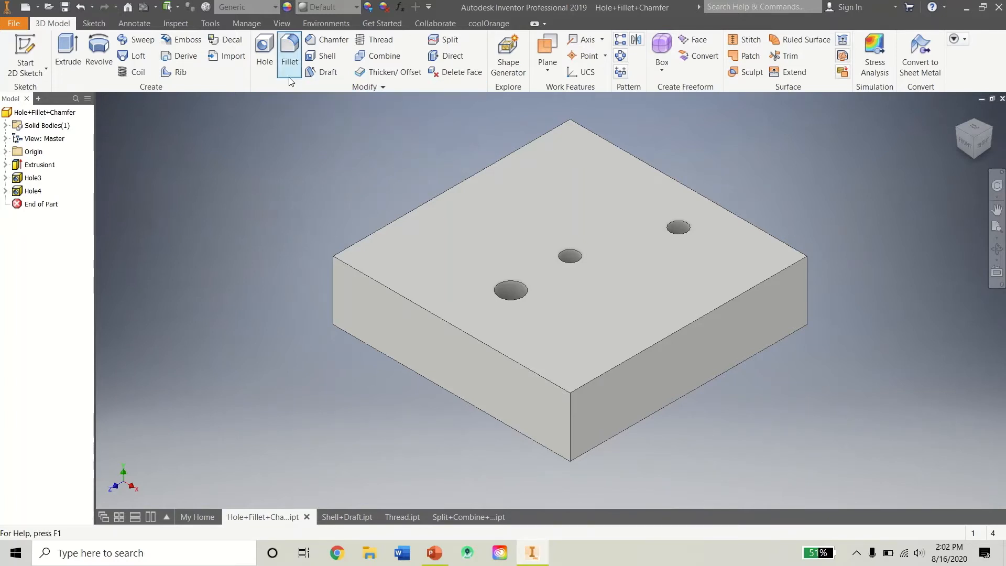
- Fillet the top face's front-left edge and the block's right vertical corner edge with a 0.125 in radius
click(289, 58)
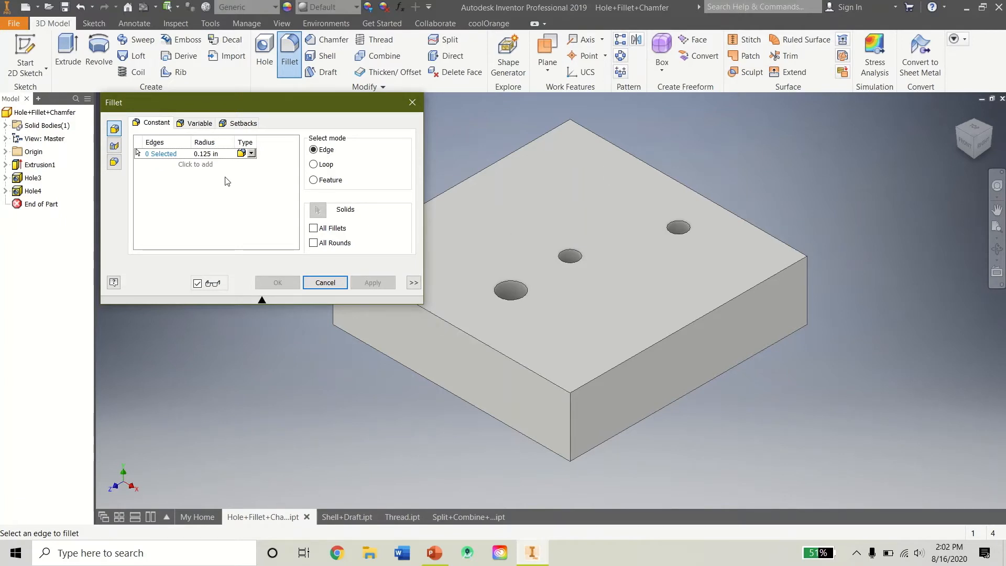
click(449, 325)
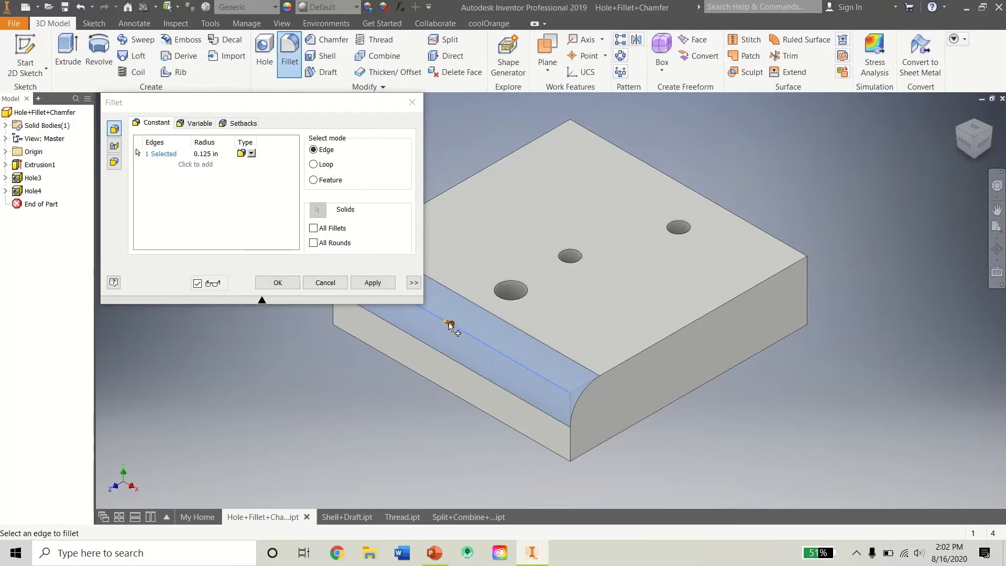
click(807, 311)
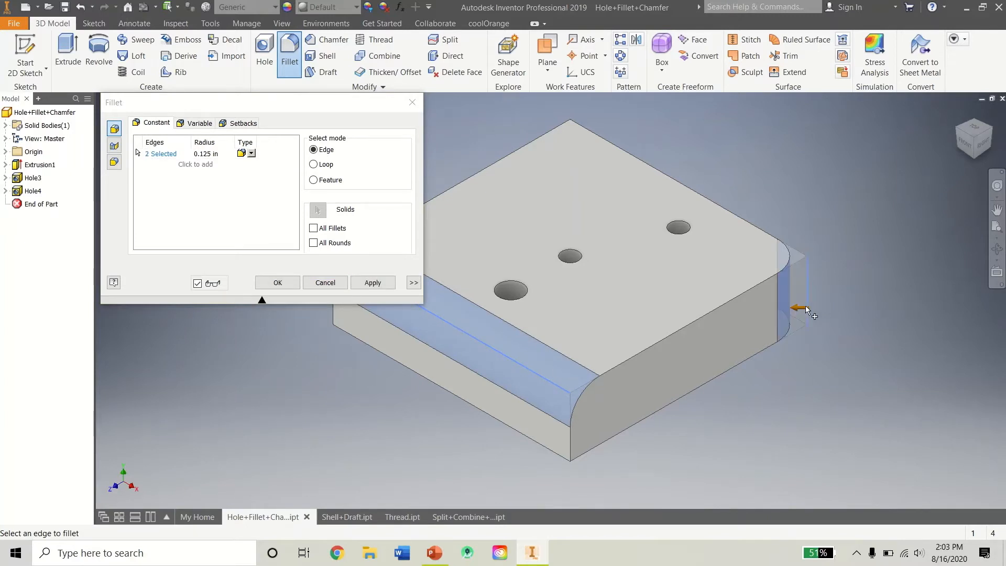
click(206, 152)
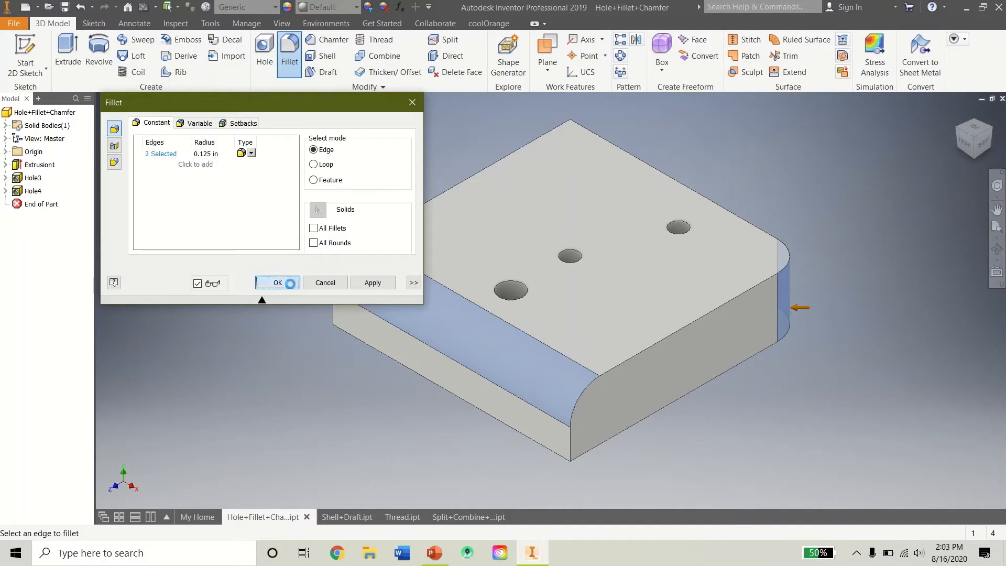
click(275, 283)
- Inspect the rounded edges from the side and above, and undo the fillet
click(984, 147)
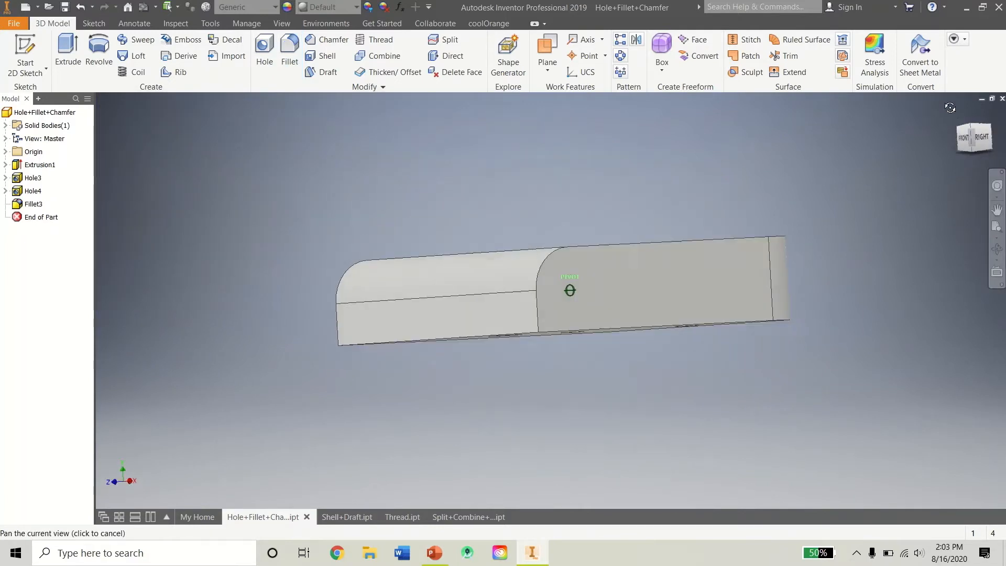
drag(980, 142, 978, 178)
click(968, 115)
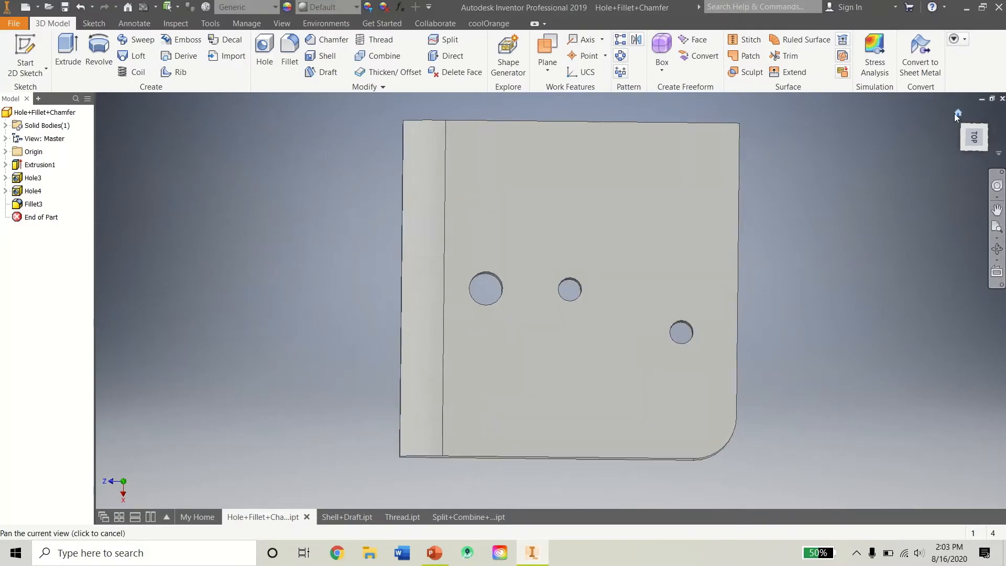
key(ctrl+z)
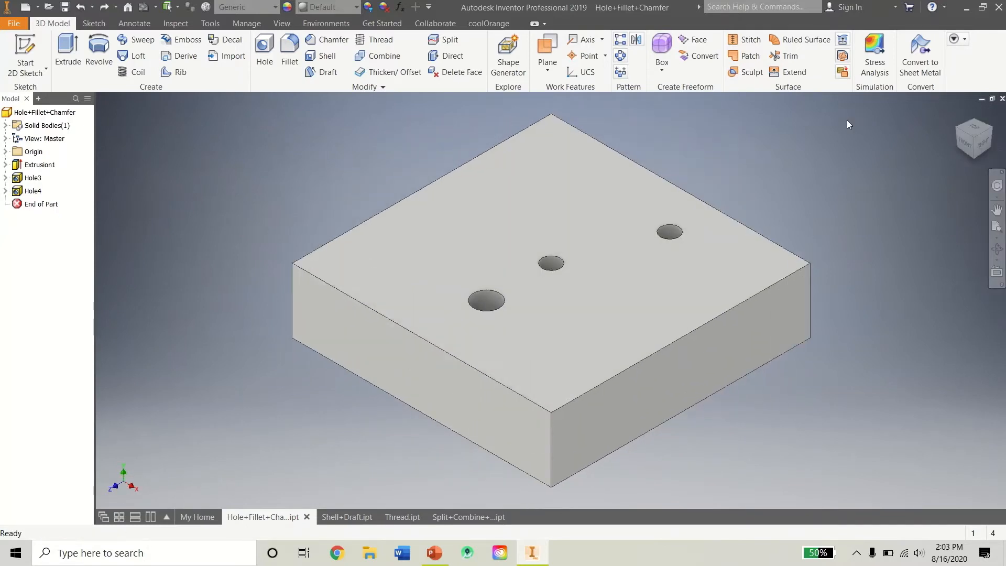
- Chamfer the top face's front-left edge and the right vertical corner edge by 0.125 in, and check the result from above
click(327, 44)
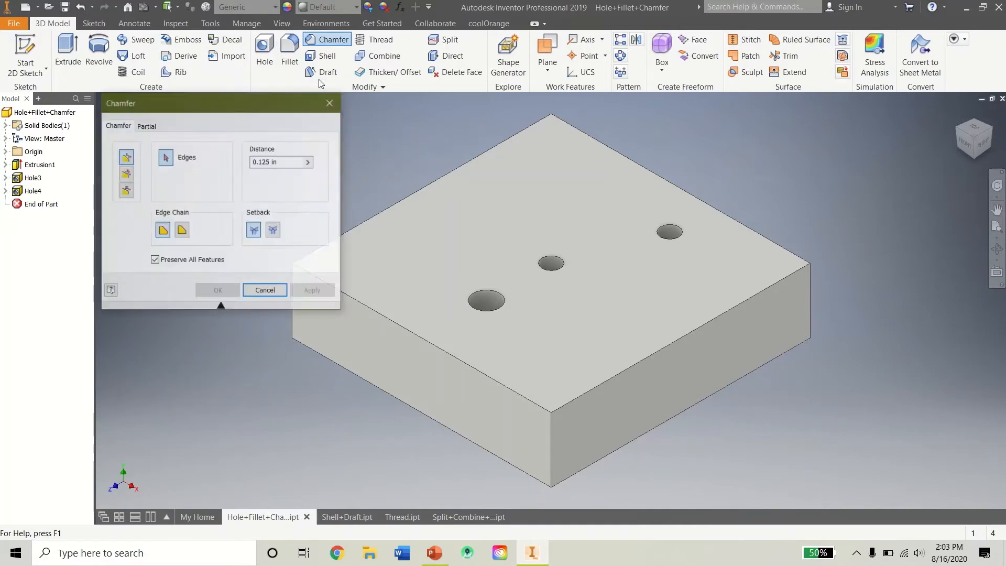
click(424, 339)
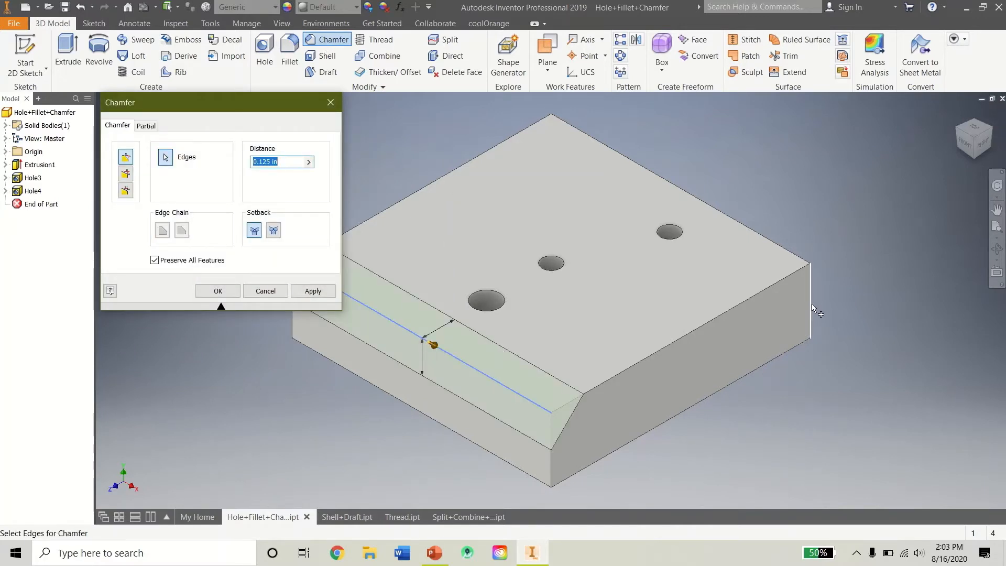
click(812, 307)
click(216, 291)
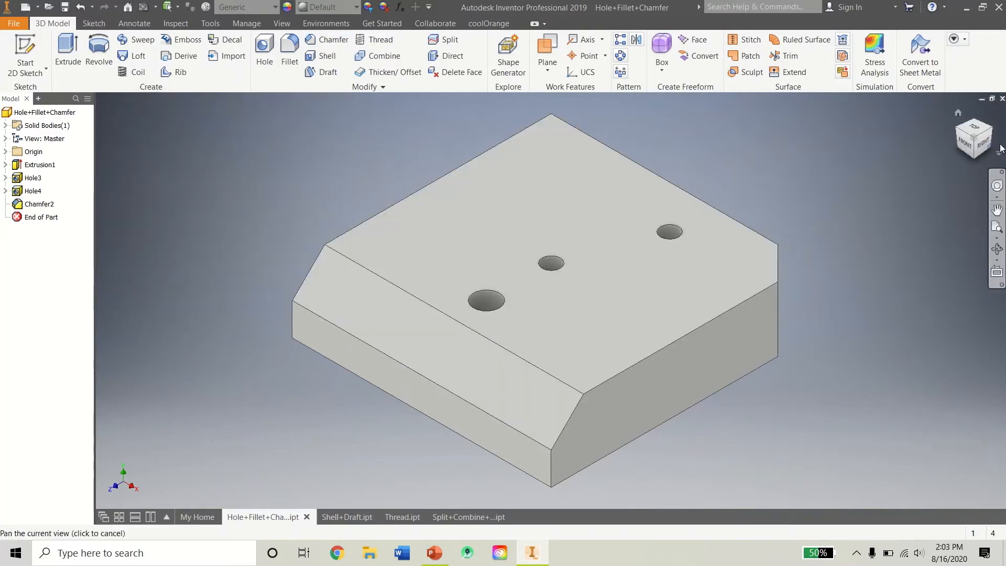
mouse_move(461, 289)
shift+middle_down()
mouse_move(551, 301)
mouse_move(520, 297)
mouse_move(515, 396)
shift+middle_up()
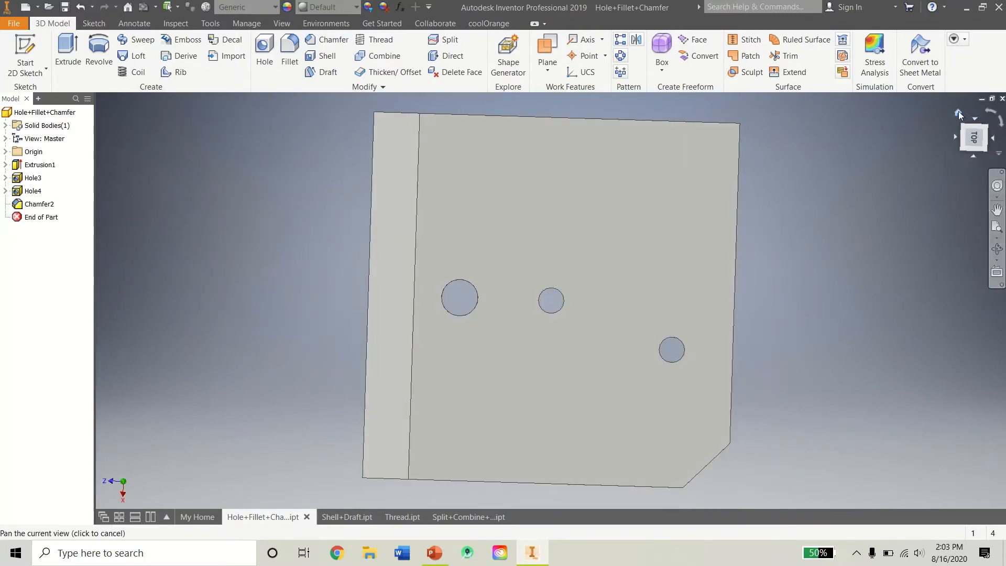
click(958, 112)
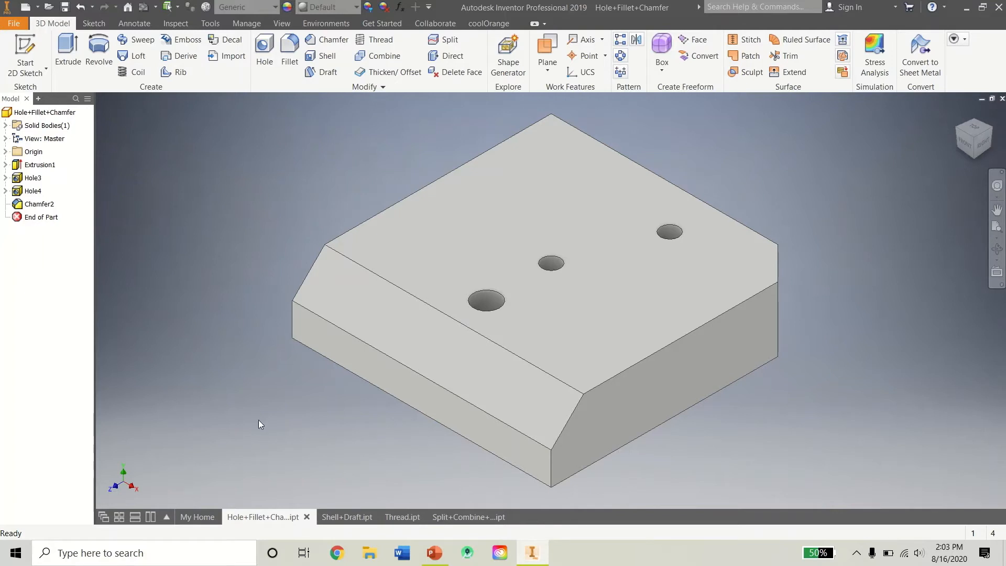
- Switch to the Shell+Draft part, shell the cube to a 0.1 in wall thickness without removing any faces, and check the result
click(335, 518)
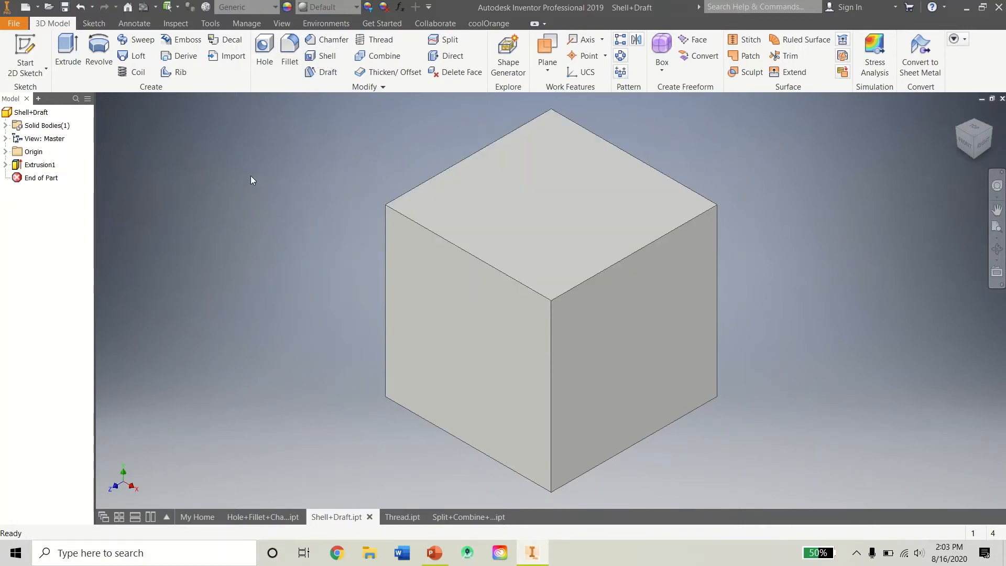
click(326, 57)
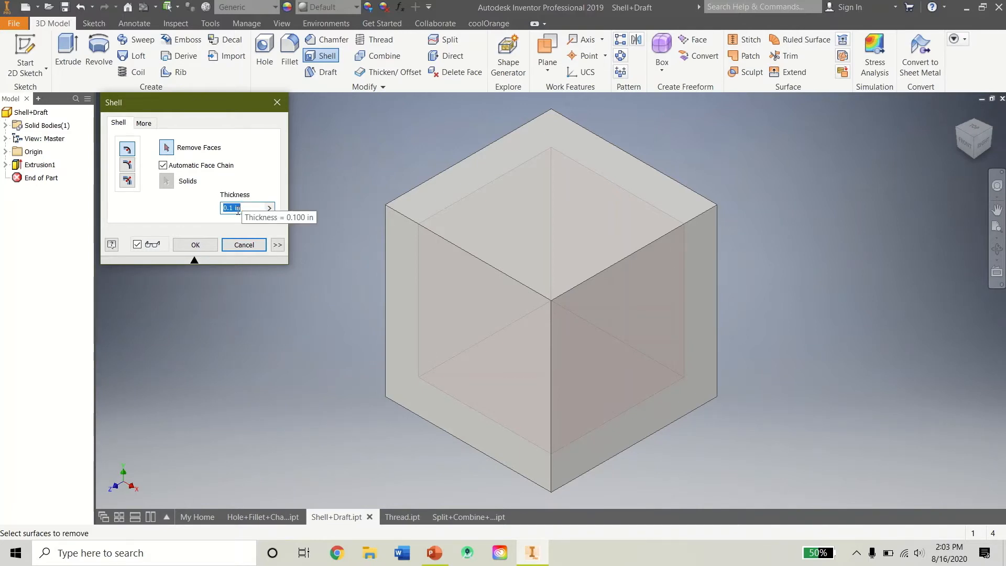
click(210, 244)
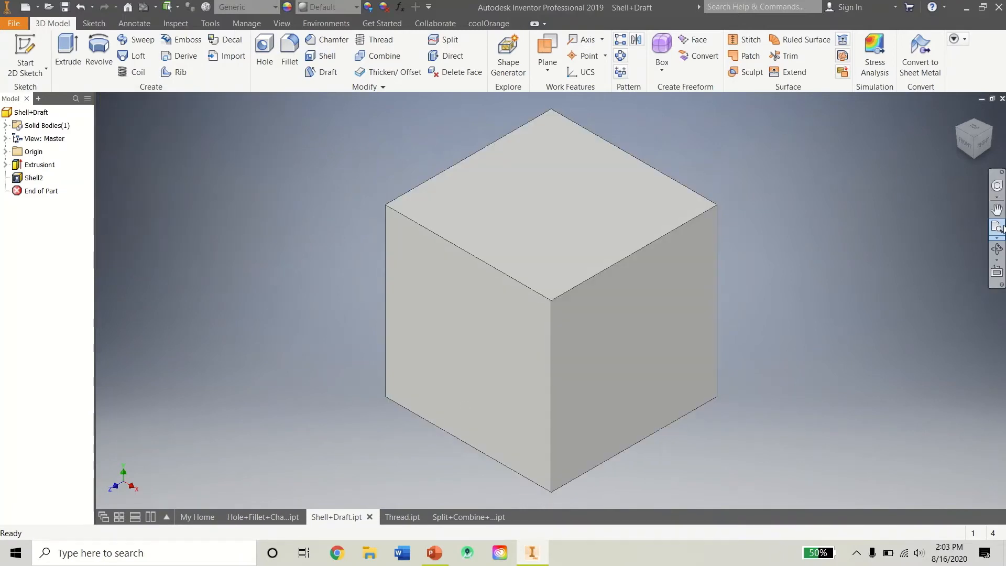
mouse_move(983, 144)
mouse_down()
mouse_move(928, 99)
mouse_move(826, 180)
mouse_up()
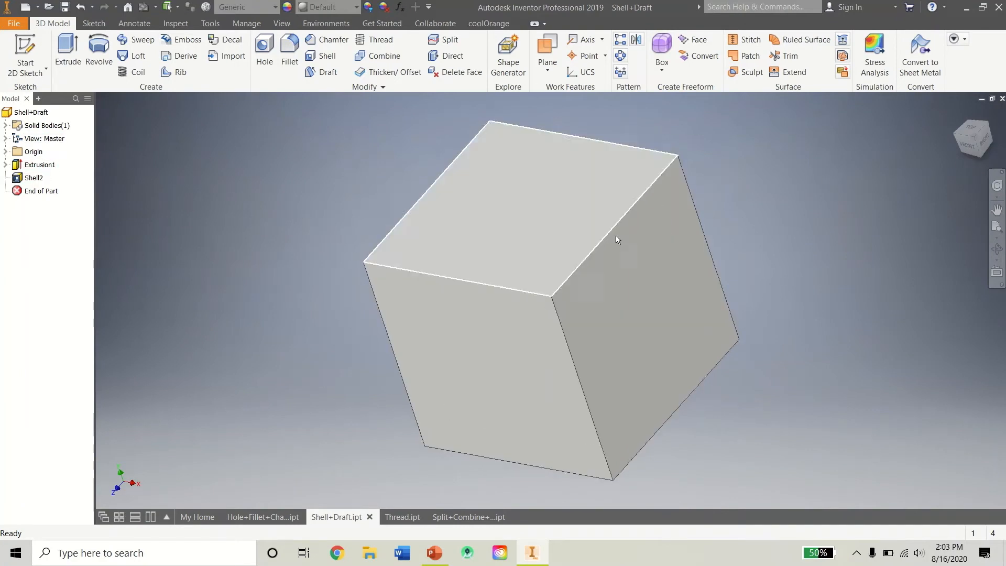
click(957, 113)
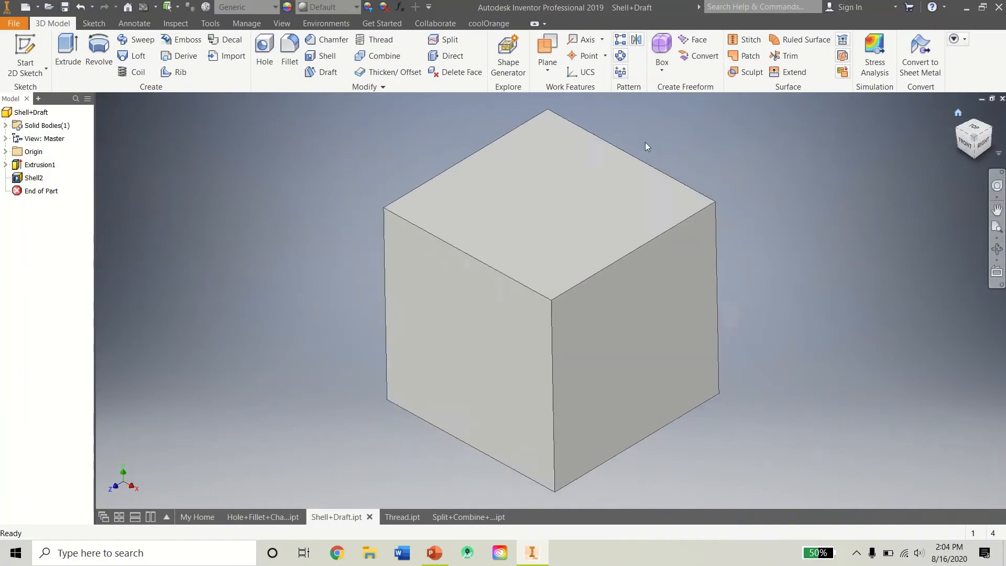
- Check the shelled cube's mass, area and volume in the physical iProperties
click(11, 23)
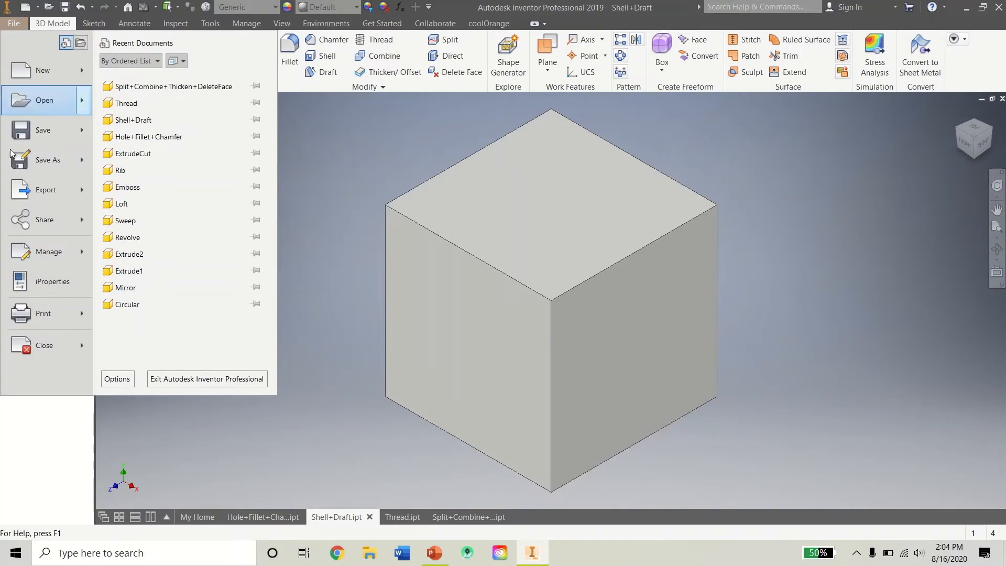
click(15, 296)
click(539, 92)
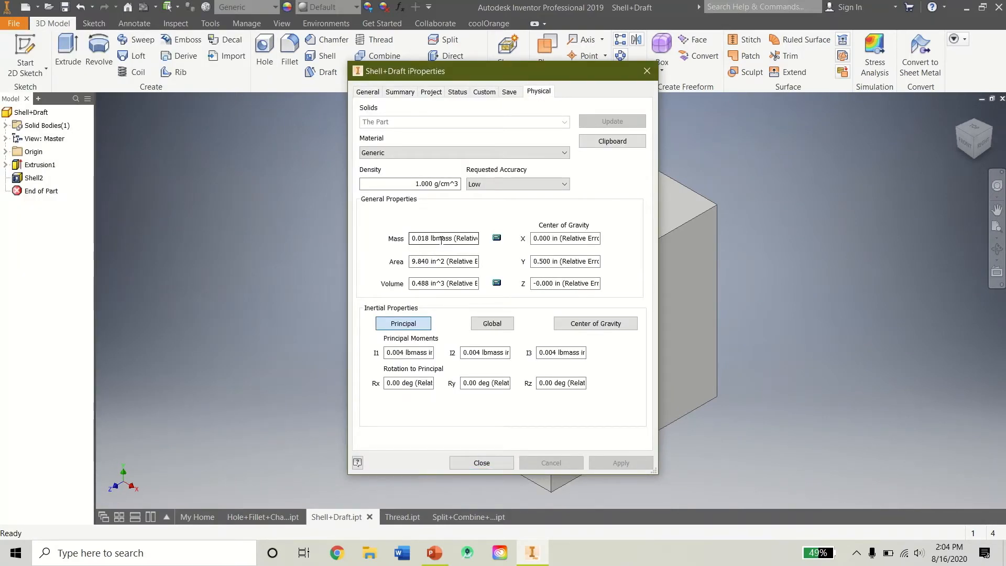
click(482, 462)
- Undo the shell to update and check the solid cube's physical iProperties, and restore the shell
key(ctrl+z)
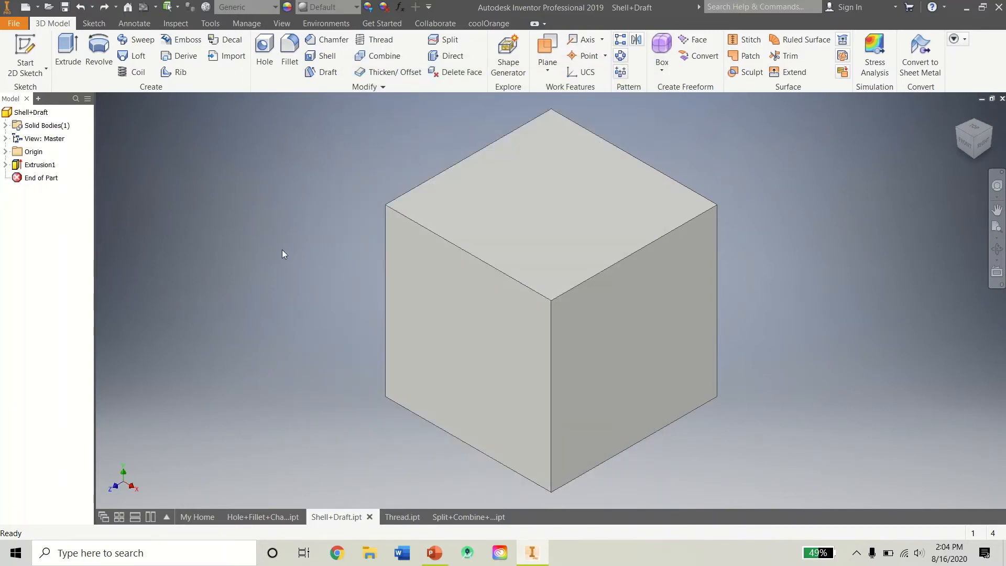
click(15, 23)
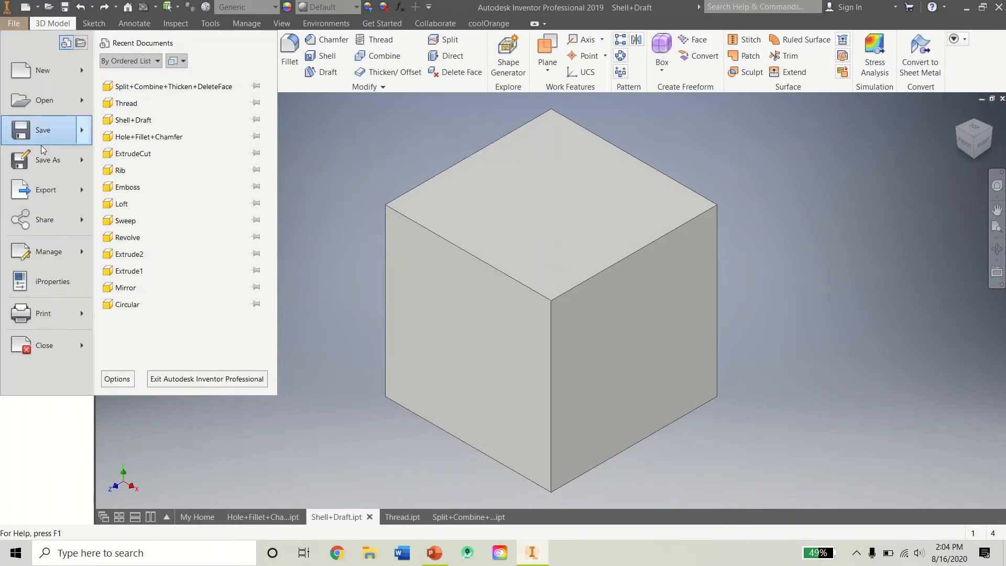
click(52, 283)
click(544, 94)
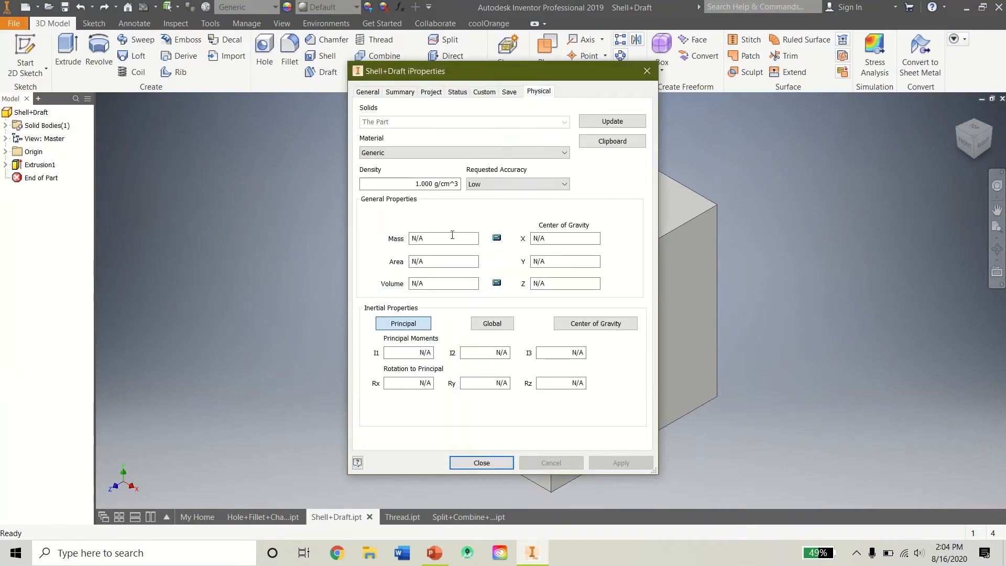
click(612, 121)
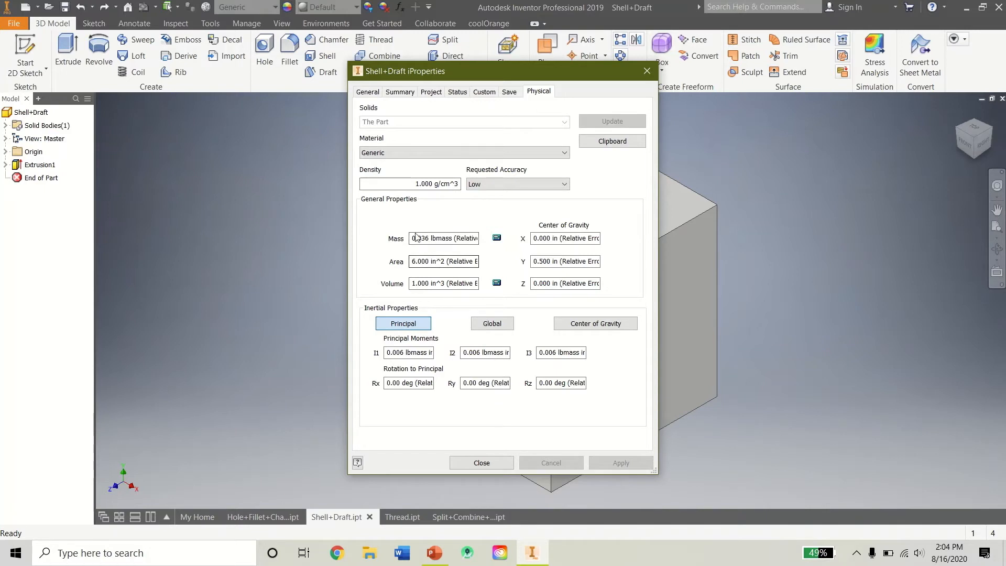
click(482, 463)
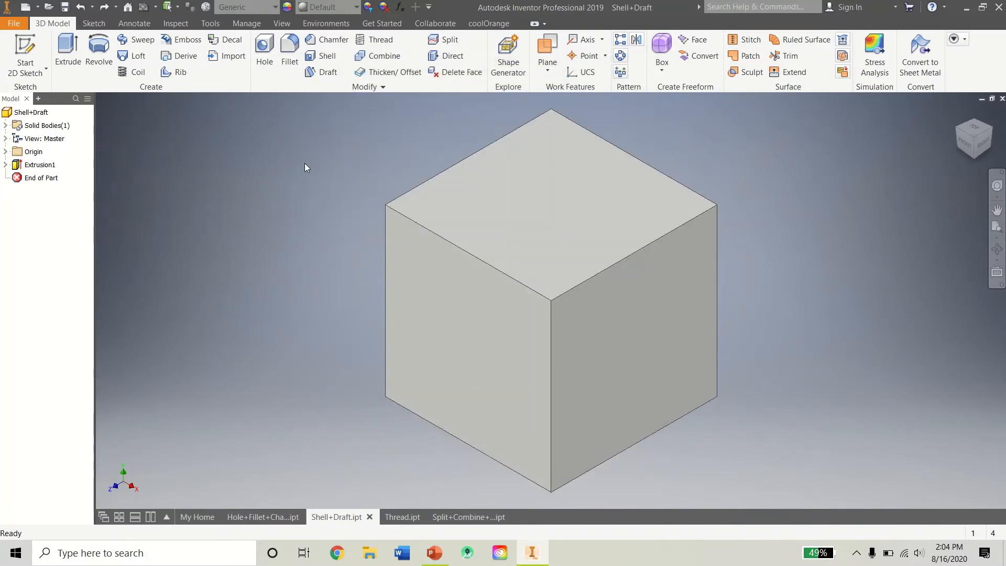
key(ctrl+y)
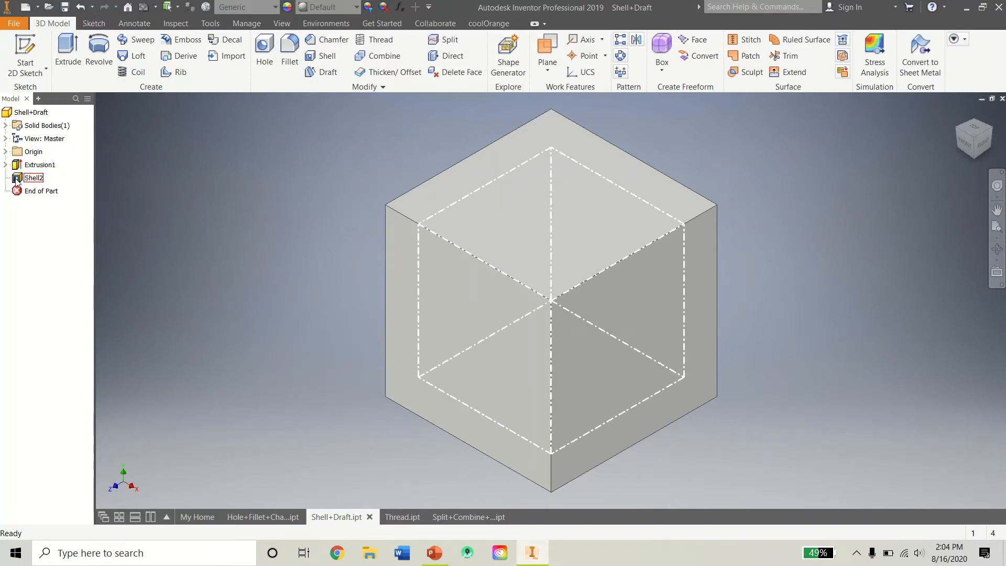
- Edit the shell to remove the cube's top face, keeping the 0.1 in thickness, and inspect the open box
double_click(29, 179)
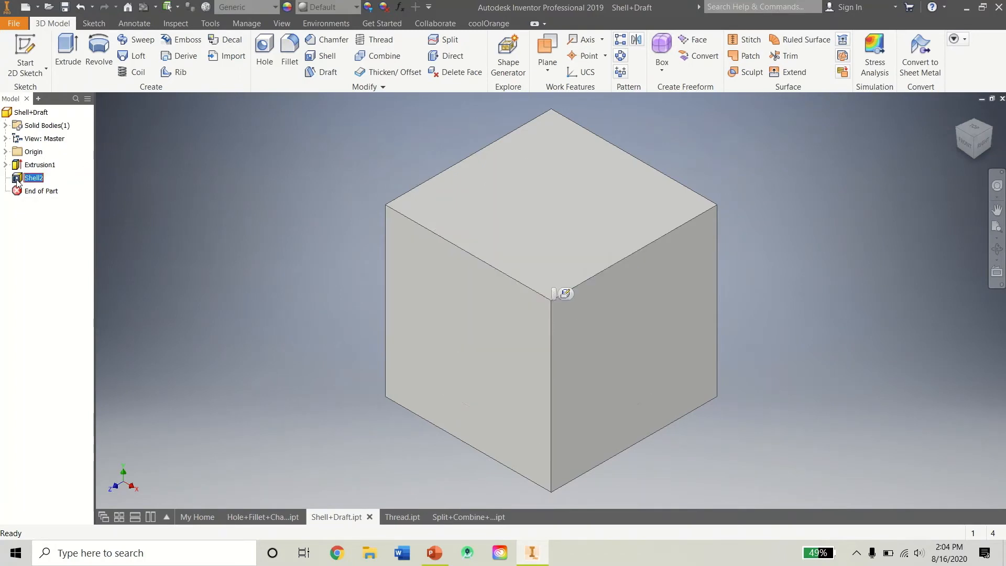
click(167, 148)
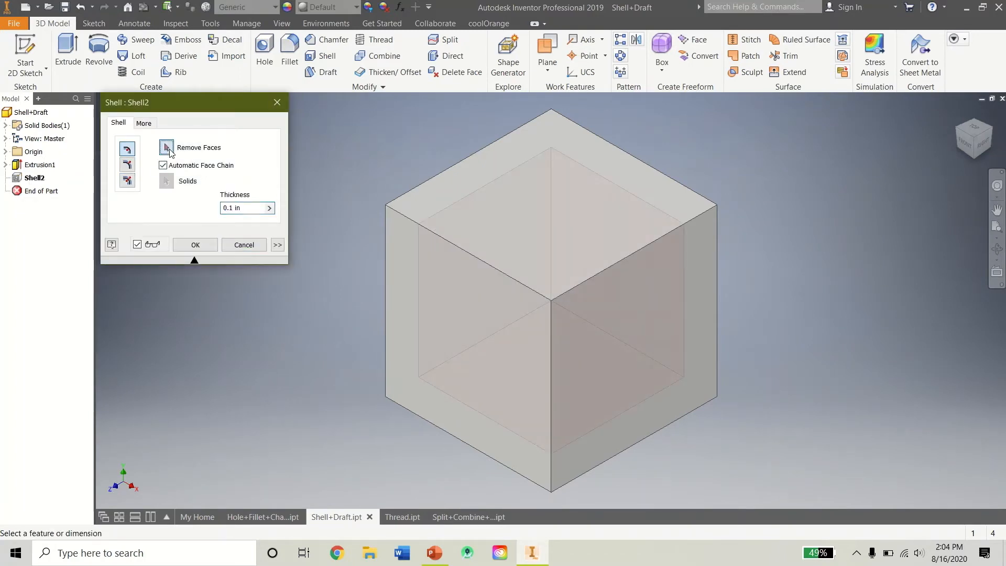
click(532, 232)
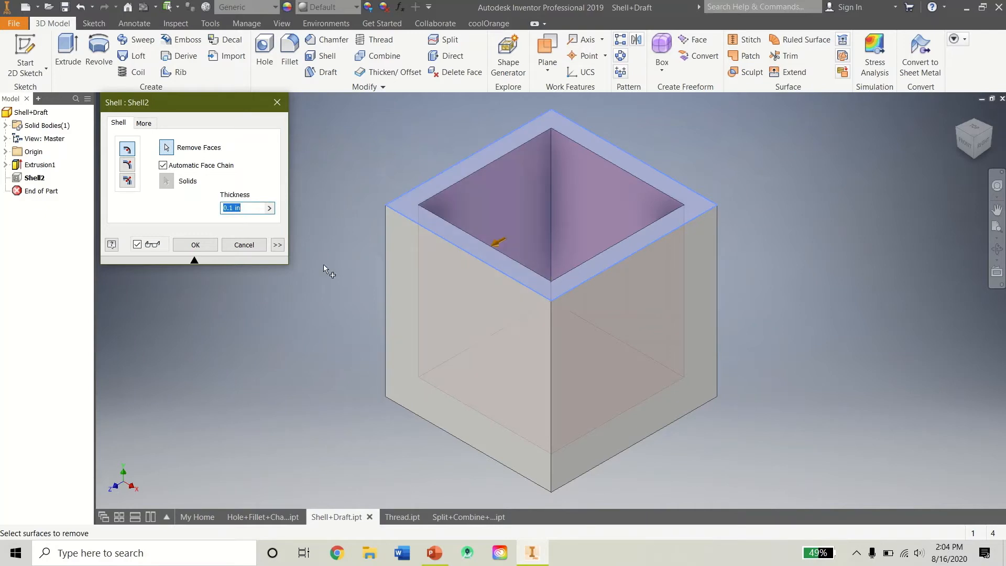
click(199, 245)
mouse_move(989, 134)
mouse_down()
mouse_move(974, 171)
mouse_move(946, 166)
mouse_up()
click(958, 113)
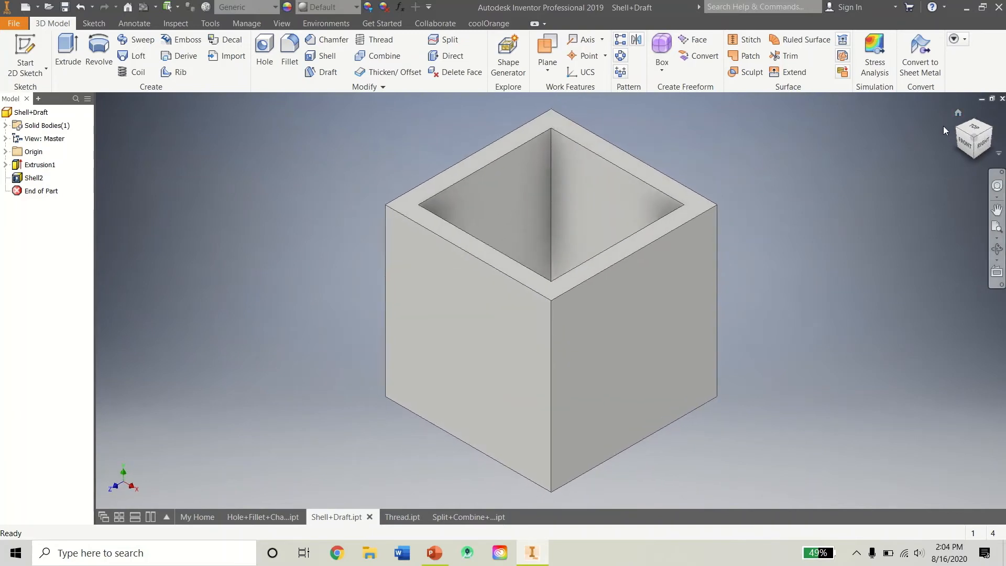
click(321, 72)
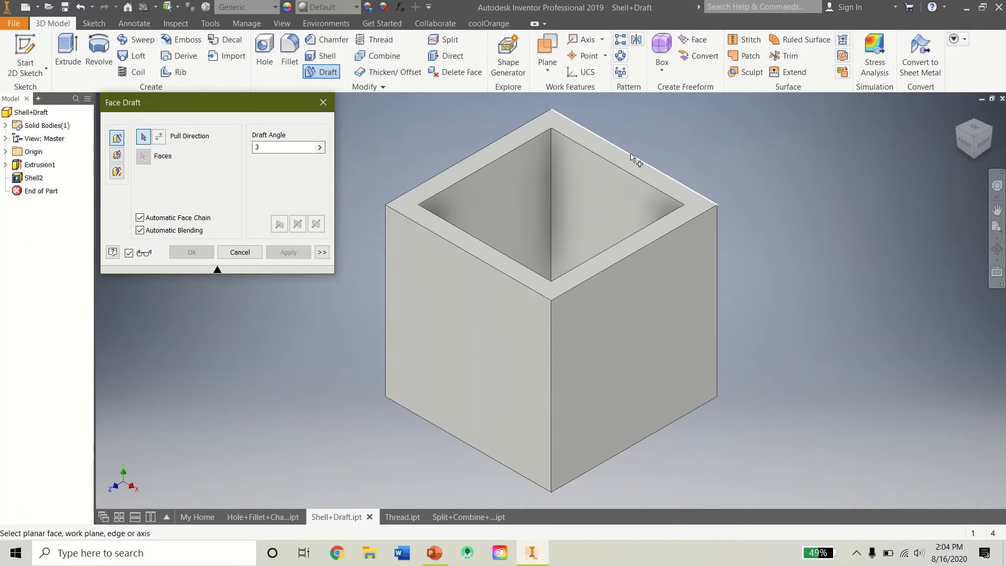
click(702, 224)
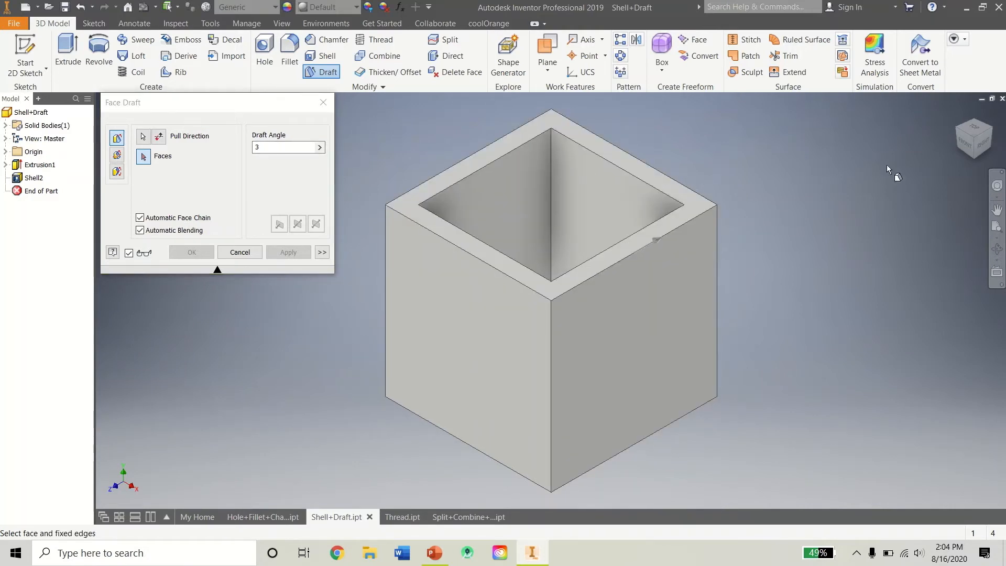
click(984, 132)
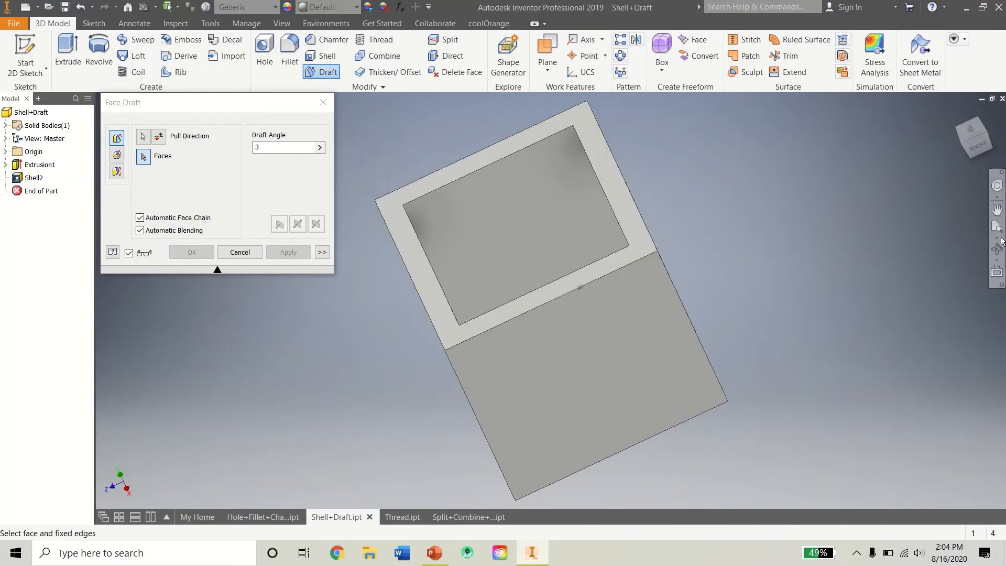
click(988, 132)
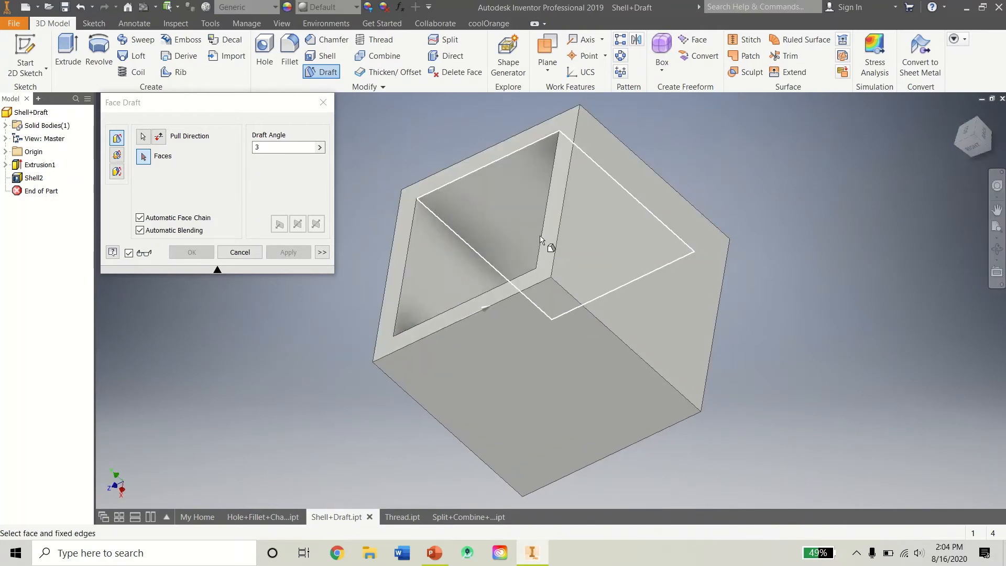
click(240, 252)
click(321, 71)
click(574, 167)
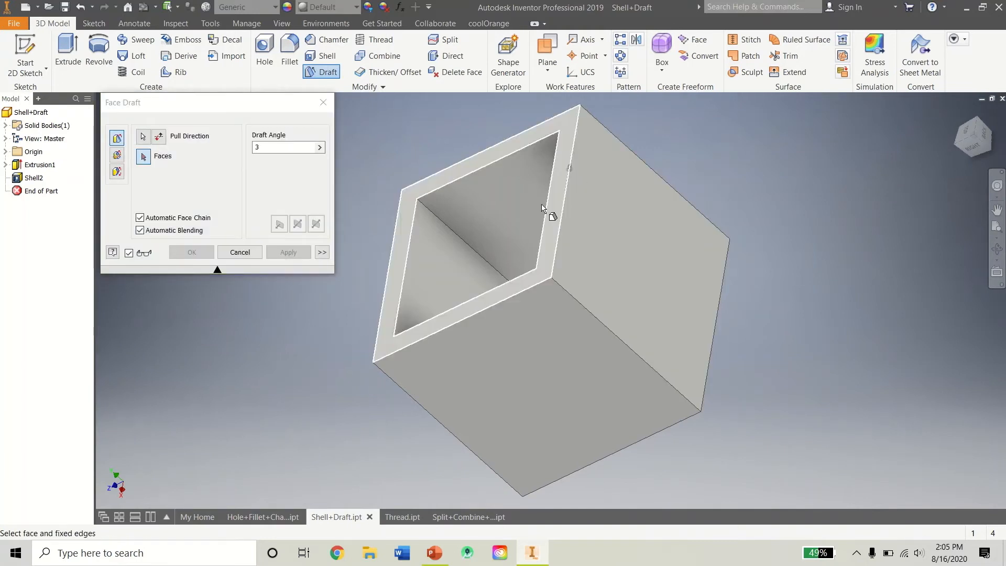
click(256, 252)
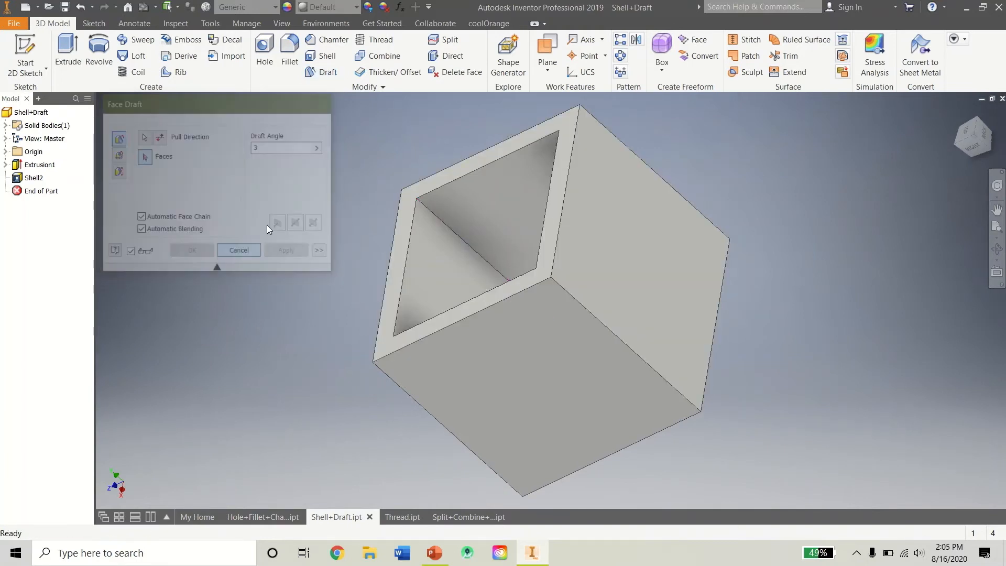
- Draft the open box's inner left wall by 5 degrees with the outer back face as pull direction, and inspect the tapered wall
click(323, 74)
click(640, 236)
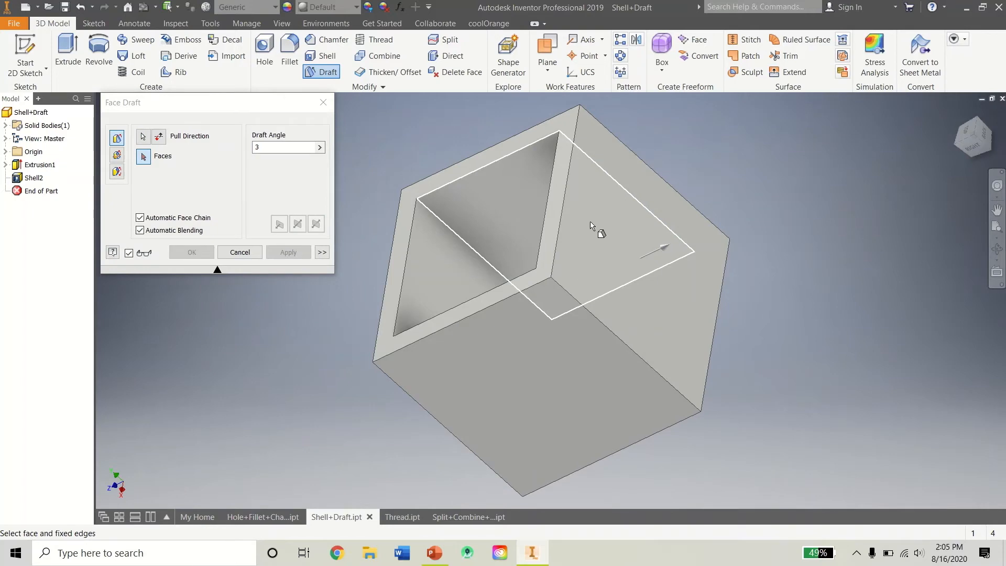
click(606, 193)
mouse_move(973, 139)
mouse_down()
mouse_move(807, 157)
mouse_move(944, 136)
mouse_move(957, 153)
mouse_up()
click(969, 149)
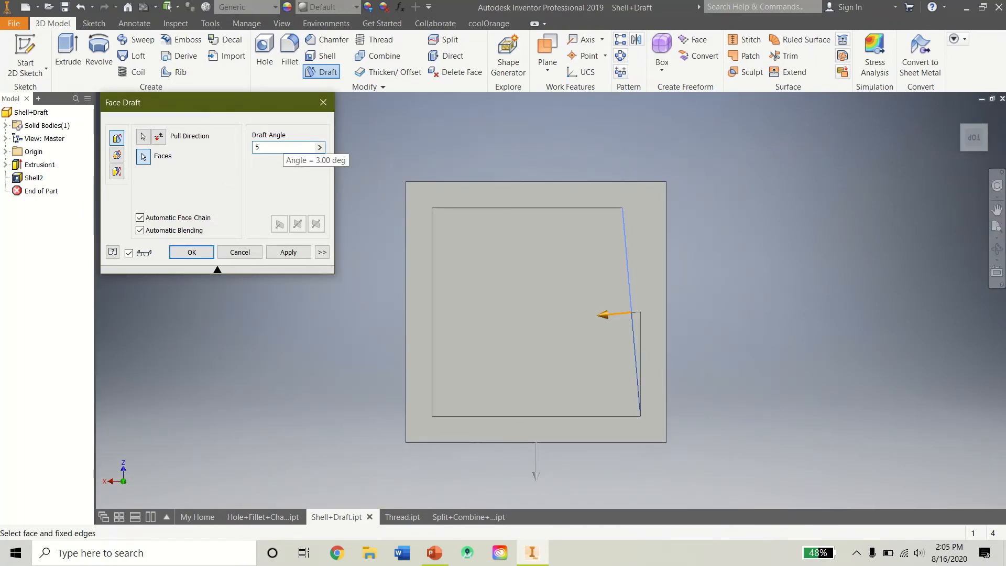
click(282, 252)
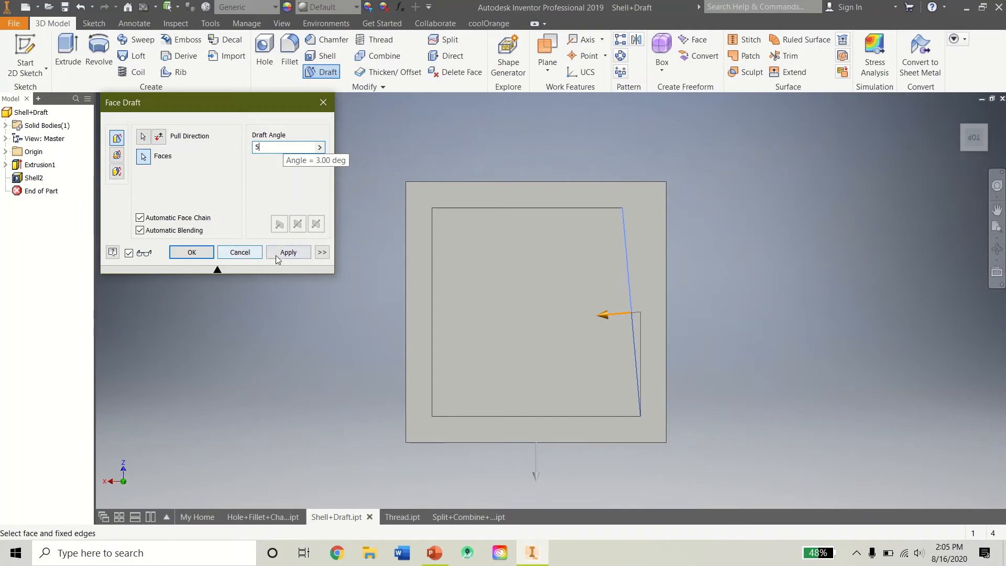
click(240, 253)
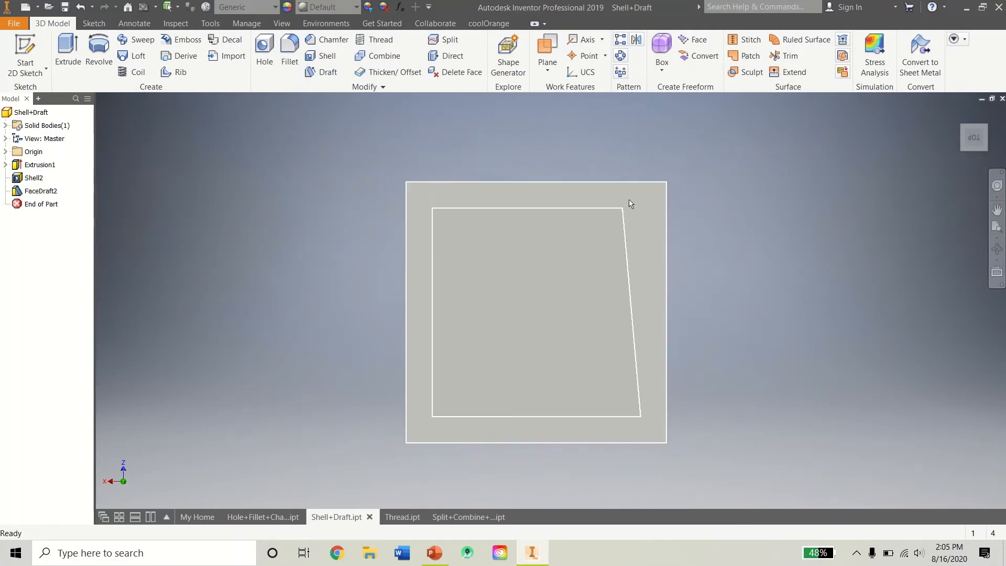
click(979, 142)
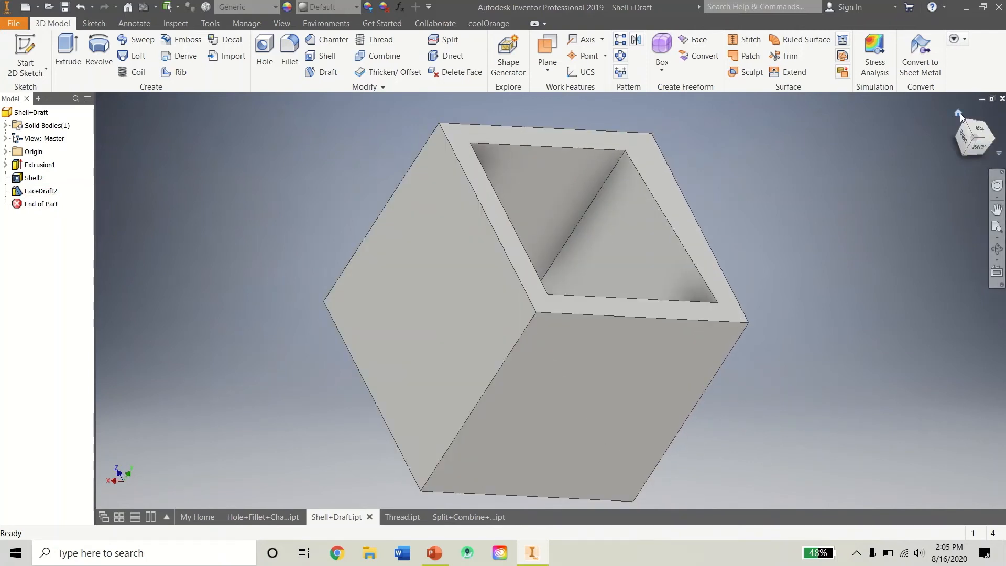
click(959, 113)
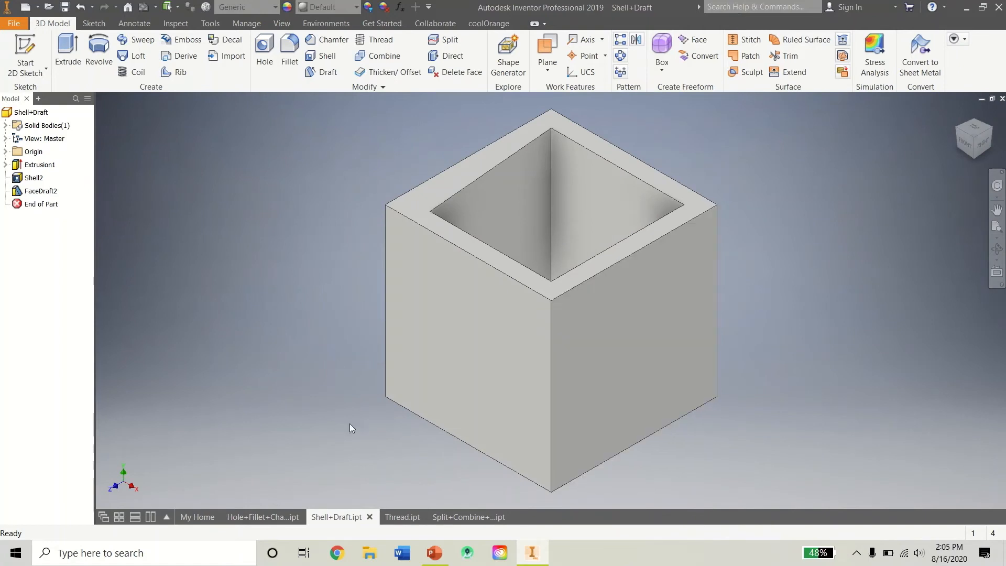
- Switch to the Thread part and inspect the headed shaft from another angle
click(394, 517)
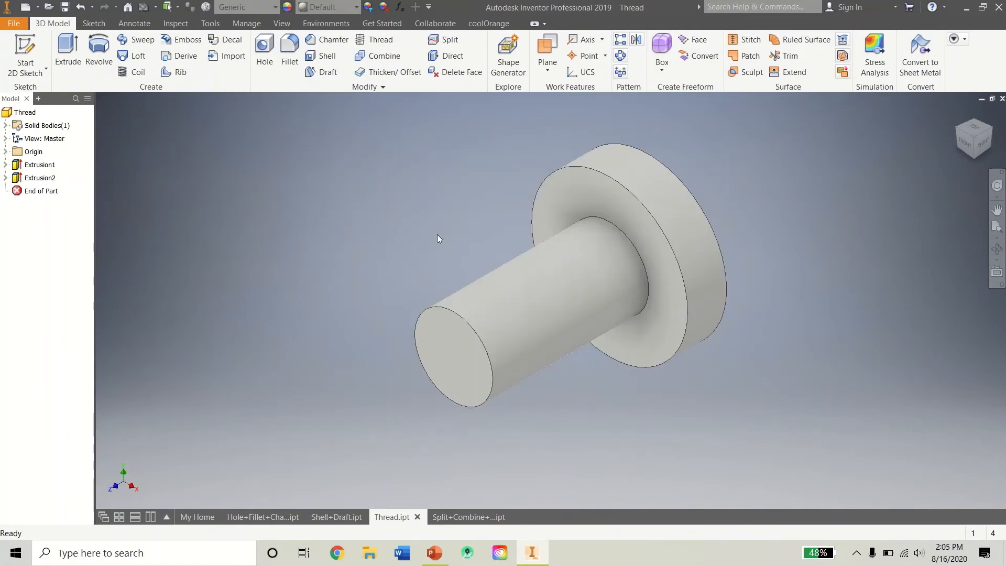
mouse_move(983, 154)
mouse_down()
mouse_move(916, 163)
mouse_move(986, 162)
mouse_up()
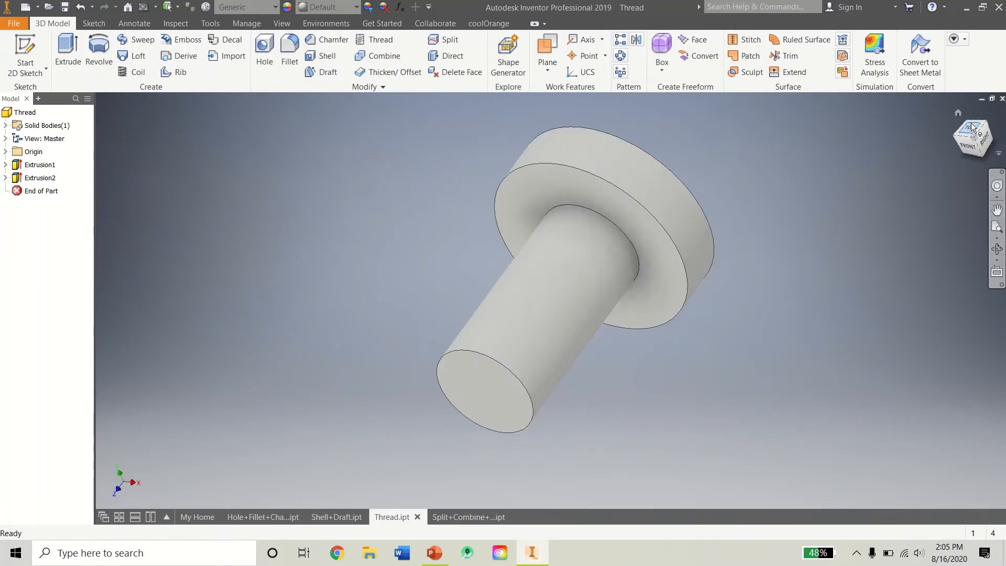
click(959, 114)
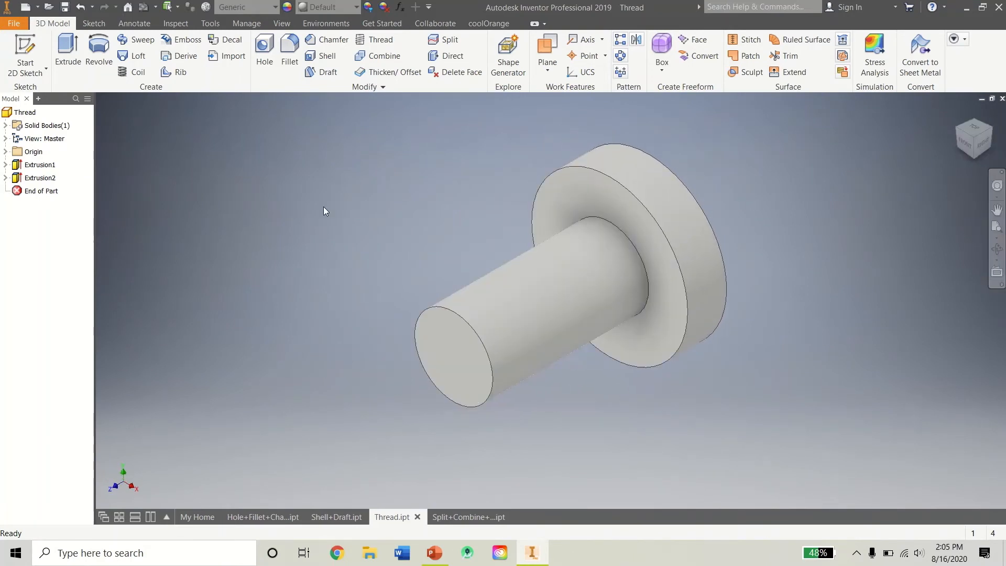
click(377, 42)
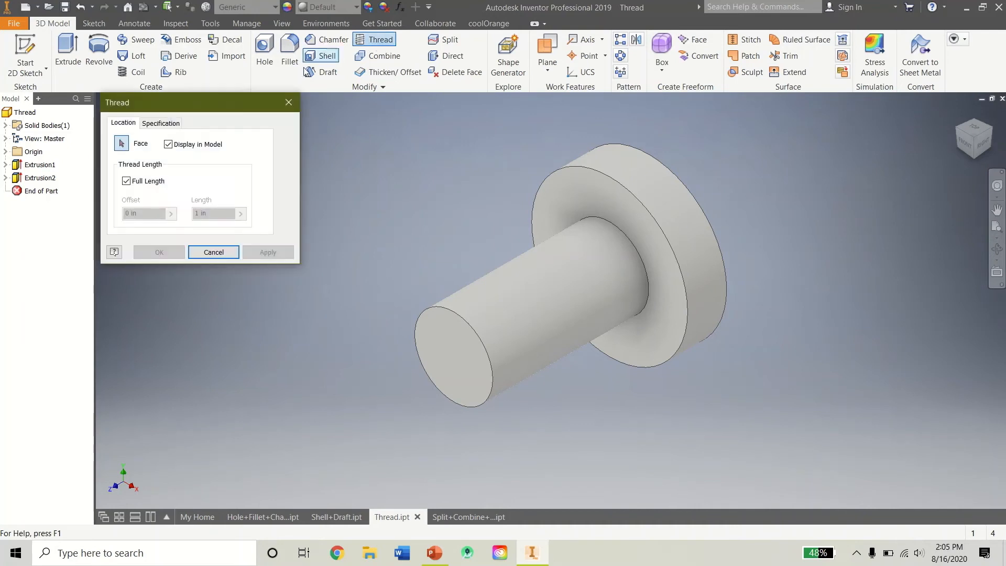
click(524, 279)
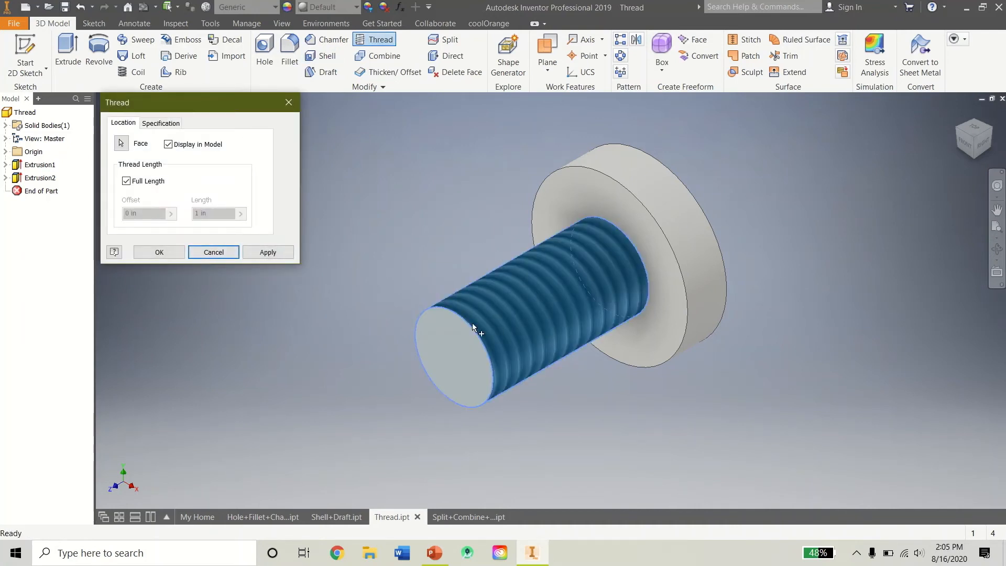
click(220, 254)
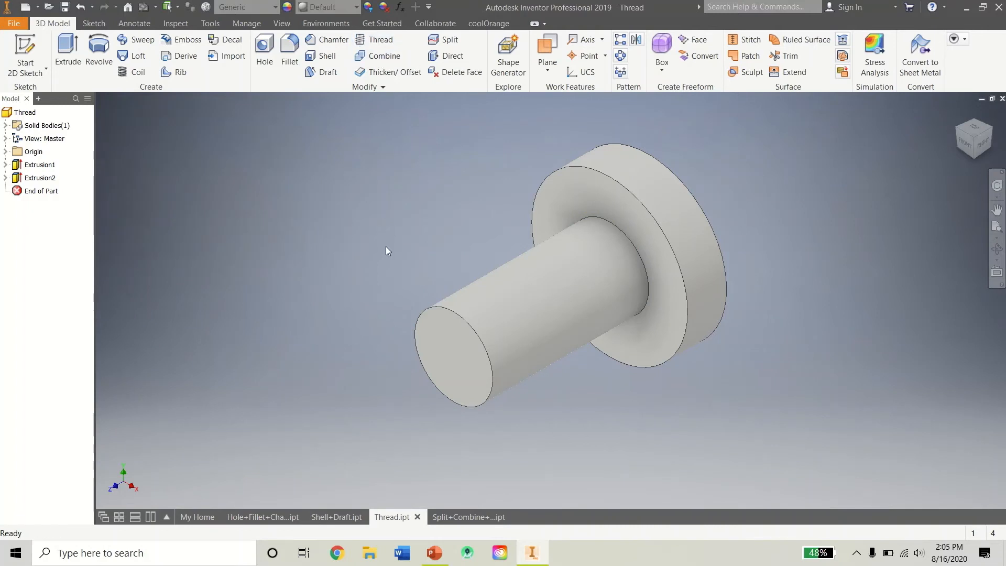
- Apply a full-length thread to the shaft's cylindrical face, with the thread displayed in the model
click(386, 40)
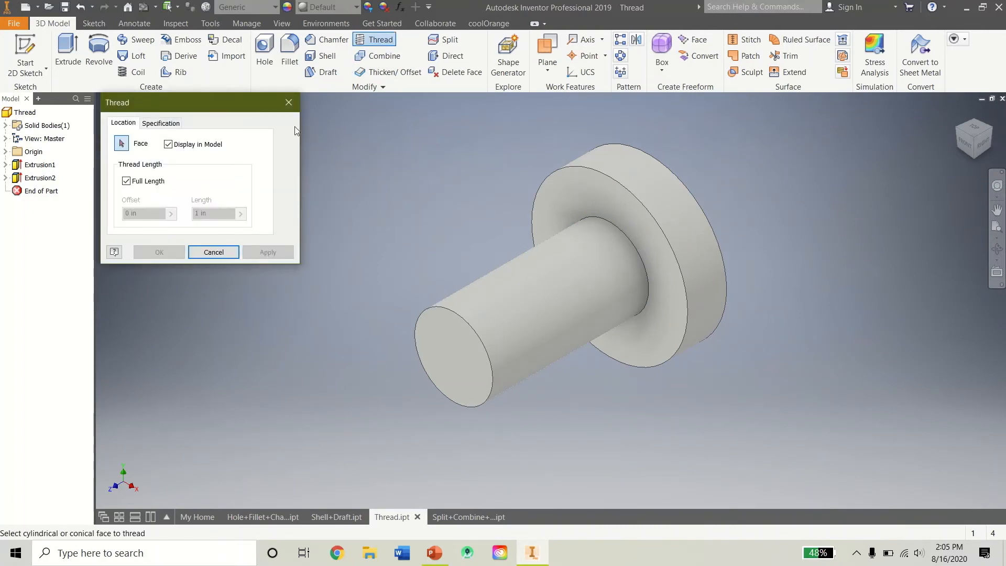
click(533, 292)
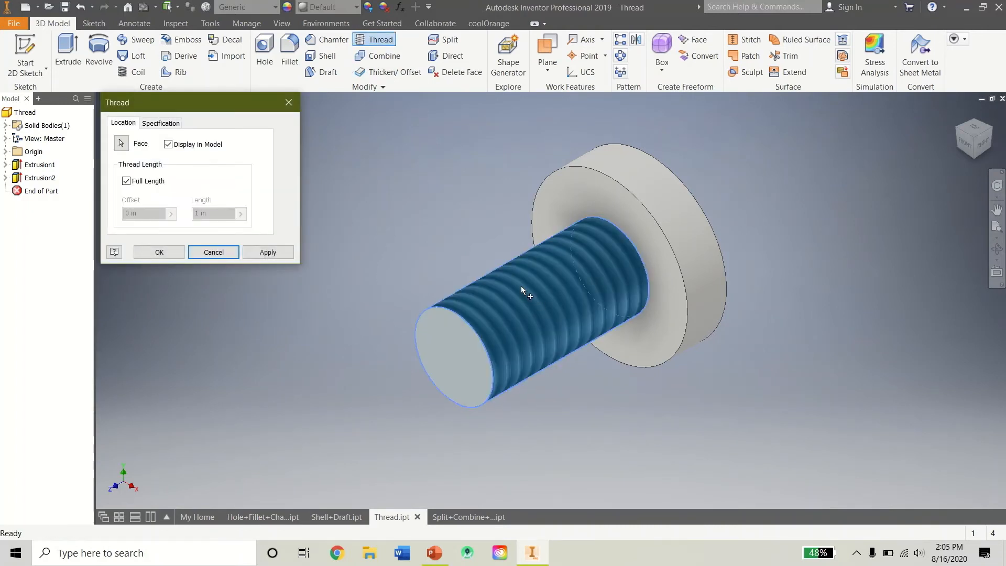
click(266, 253)
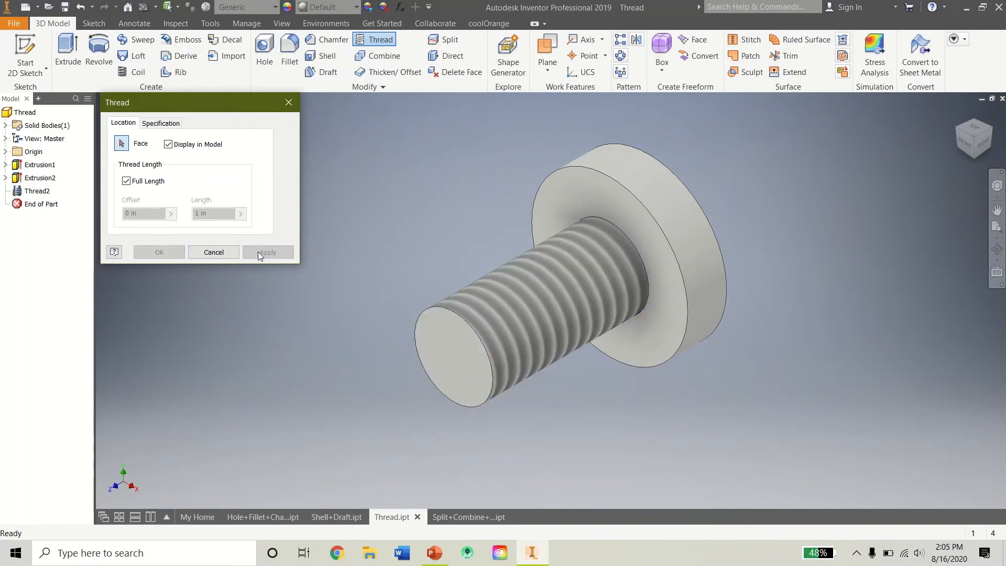
- Examine the shaft thread's specification, including its thread type, size, designation, class and hand
click(169, 123)
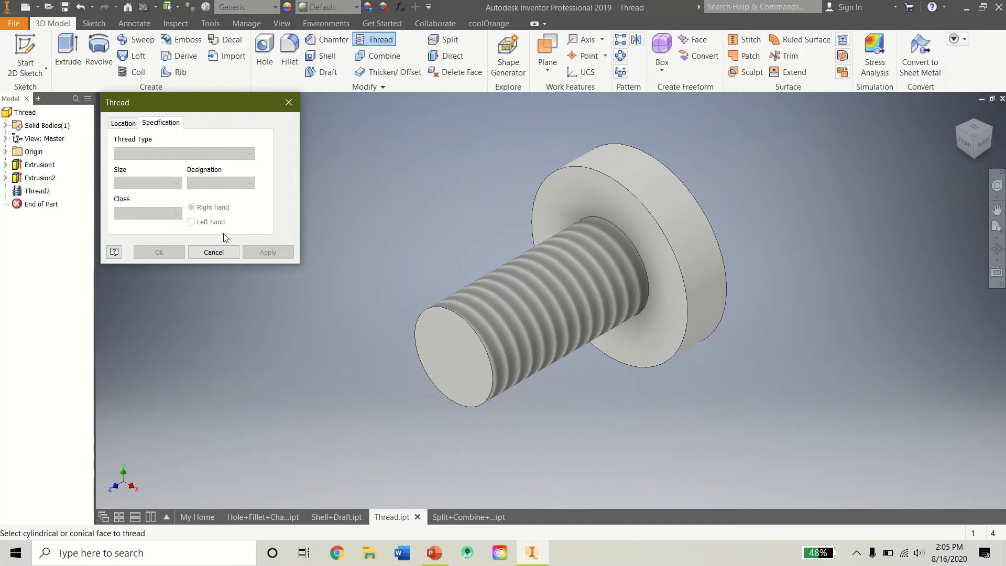
click(213, 252)
double_click(36, 191)
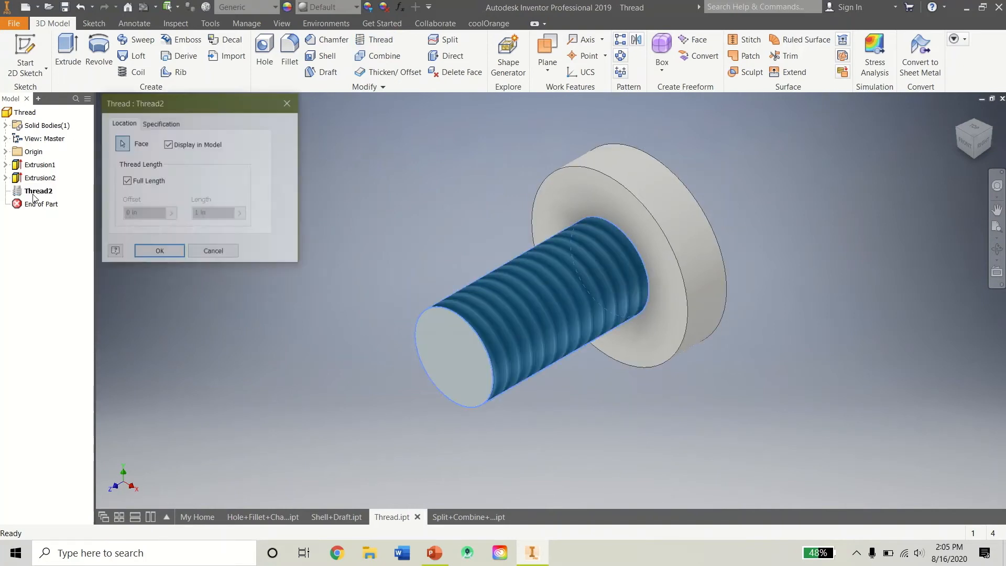
click(162, 125)
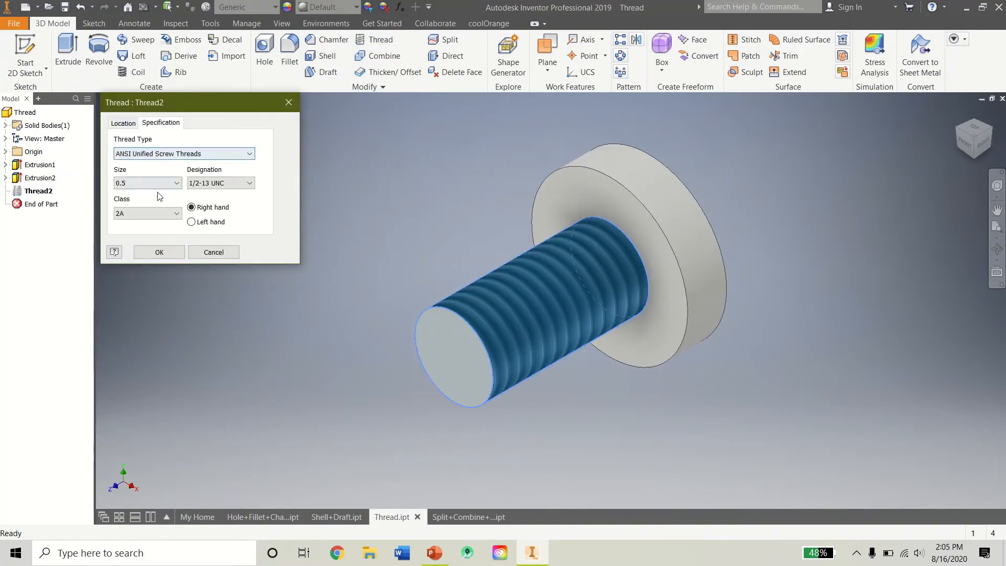
click(196, 252)
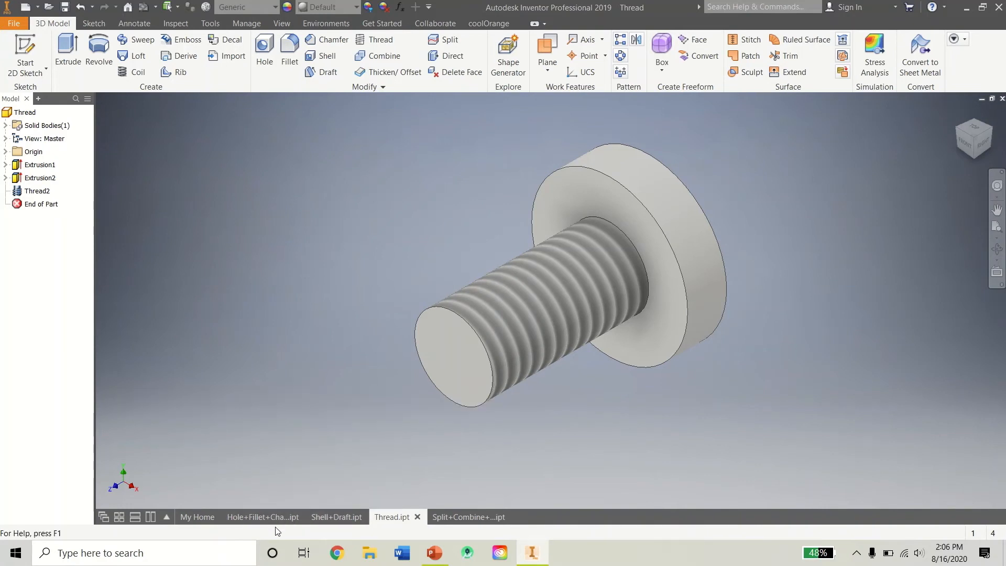
- In the Hole+Fillet+Chamfer part, apply a full-length thread to the largest hole and inspect it up close
click(250, 522)
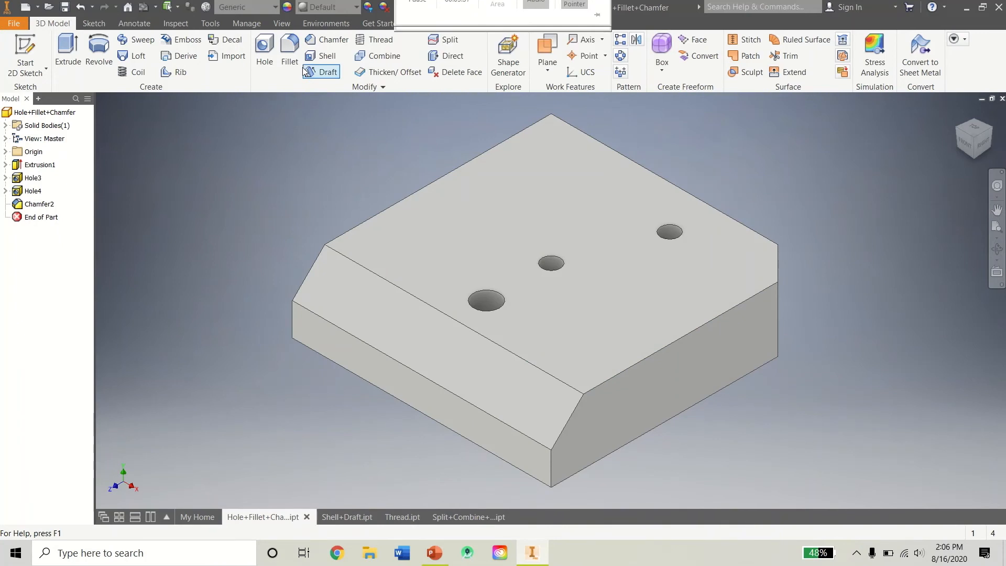
click(388, 42)
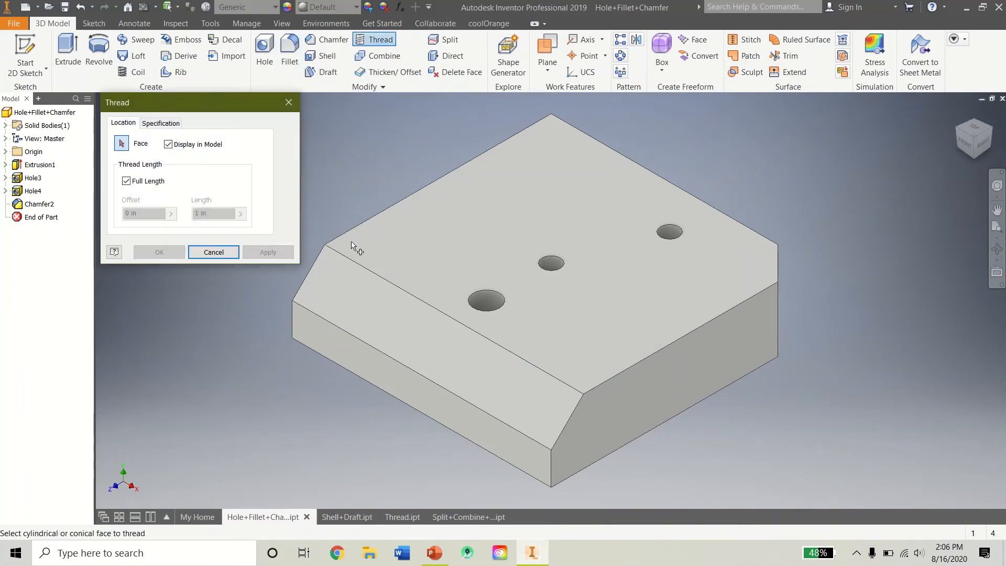
click(484, 304)
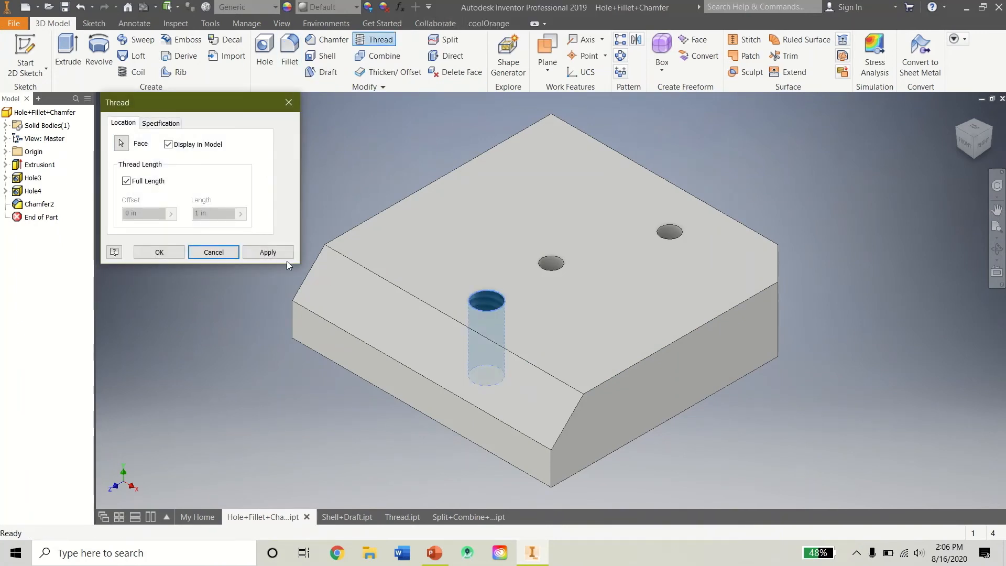
click(260, 252)
click(231, 254)
scroll(487, 303, up, 3)
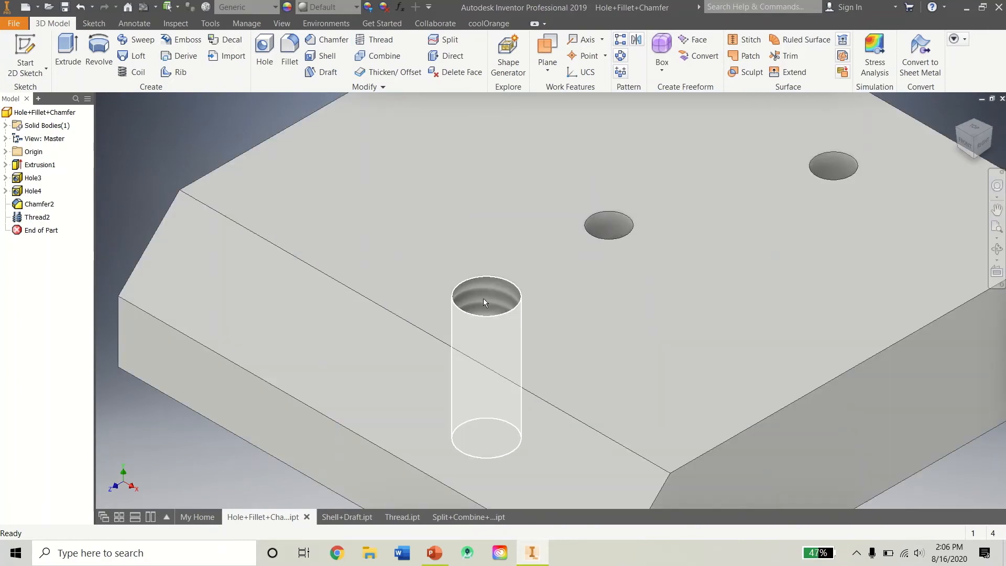
mouse_move(483, 298)
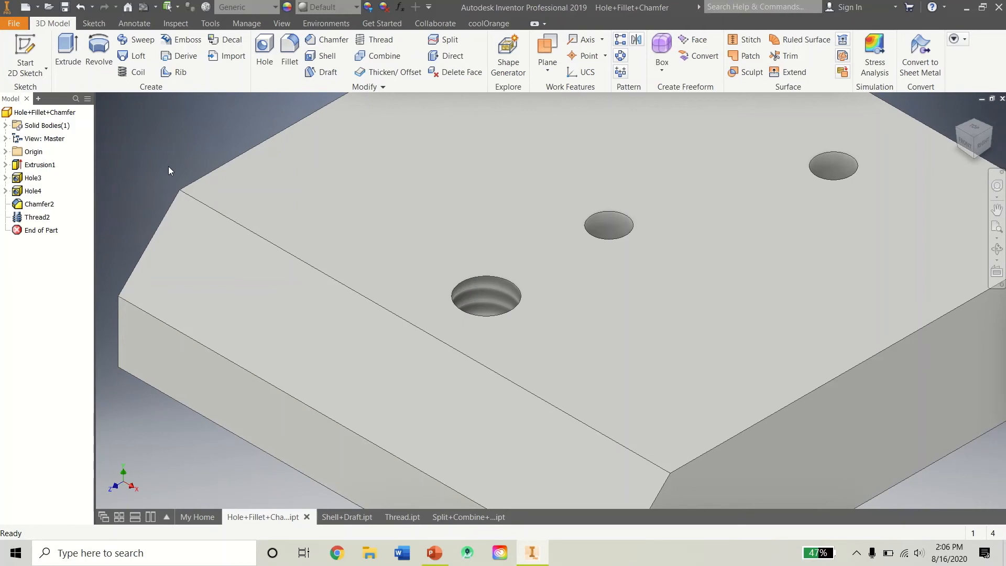
- Switch to the Split+Combine+Thicken+DeleteFace part
scroll(173, 170, down, 3)
click(463, 517)
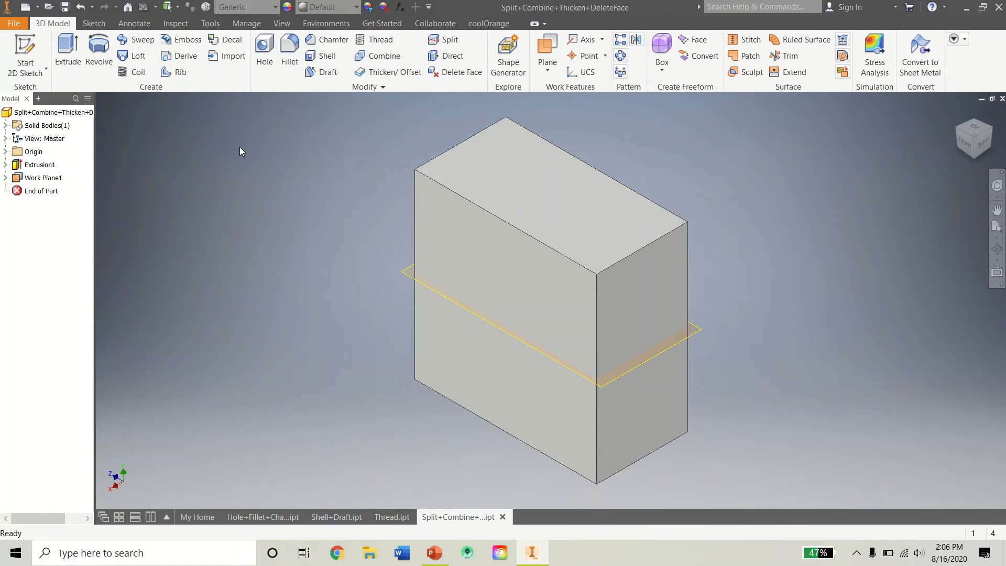
- Split the block into two solid bodies using the horizontal work plane as the split tool
click(447, 41)
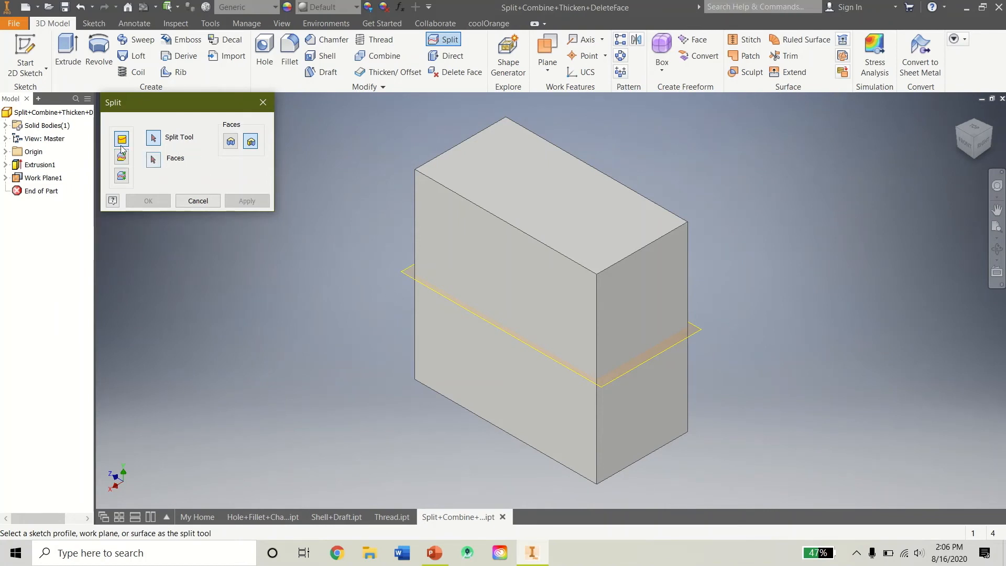
click(122, 176)
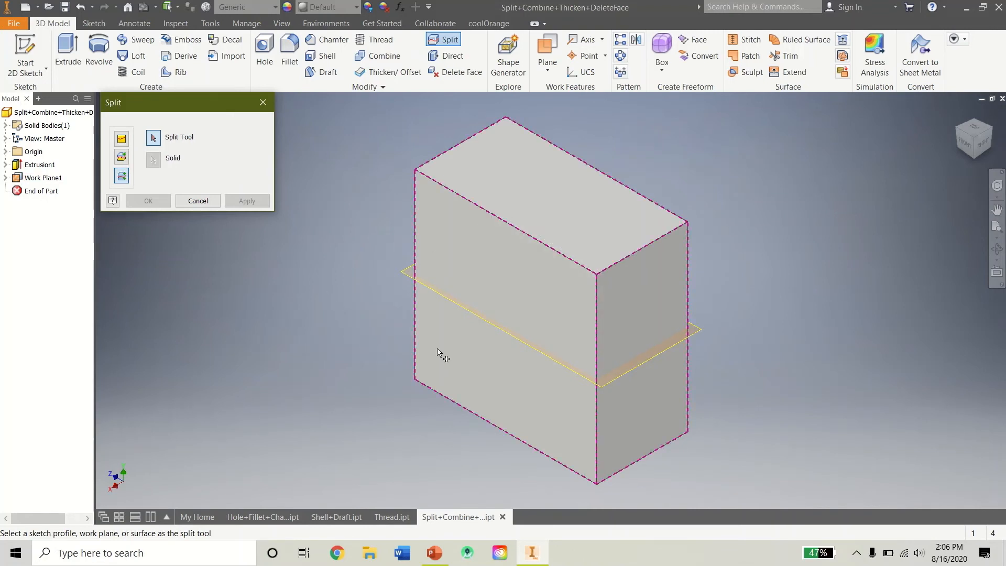
click(483, 320)
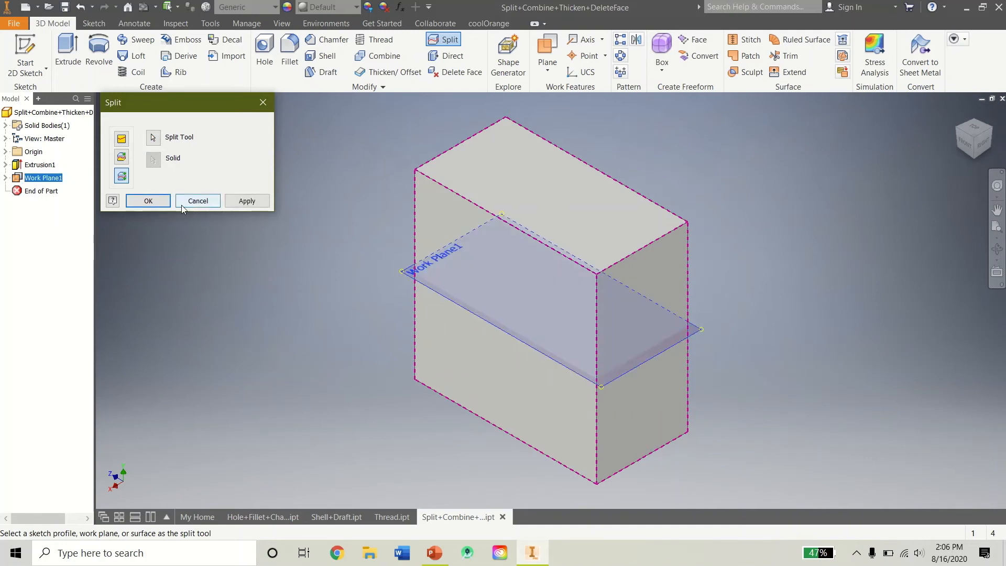
click(162, 204)
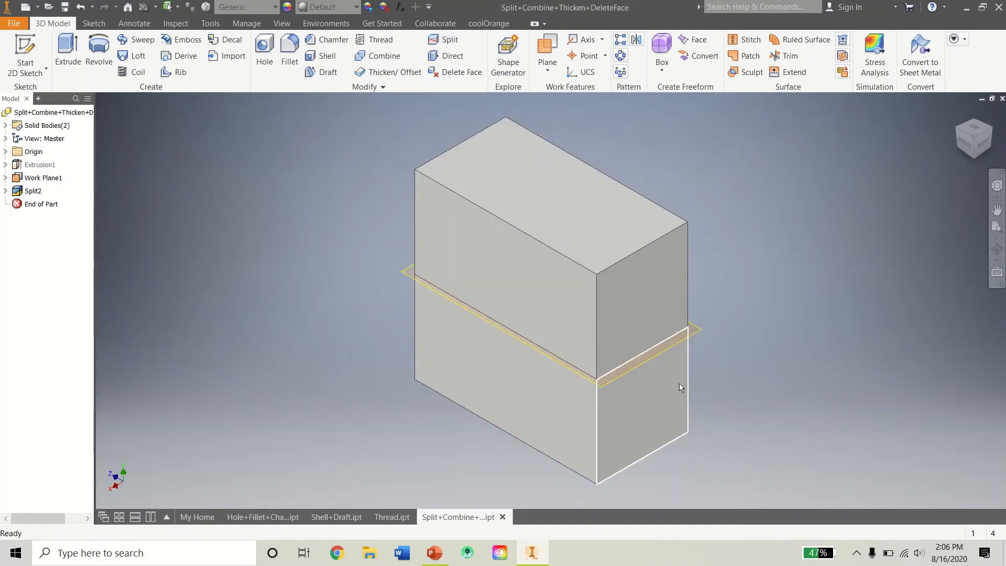
- Inspect the split block from a lower angle and undo the split
mouse_move(972, 143)
mouse_down()
mouse_move(933, 129)
mouse_move(975, 133)
mouse_up()
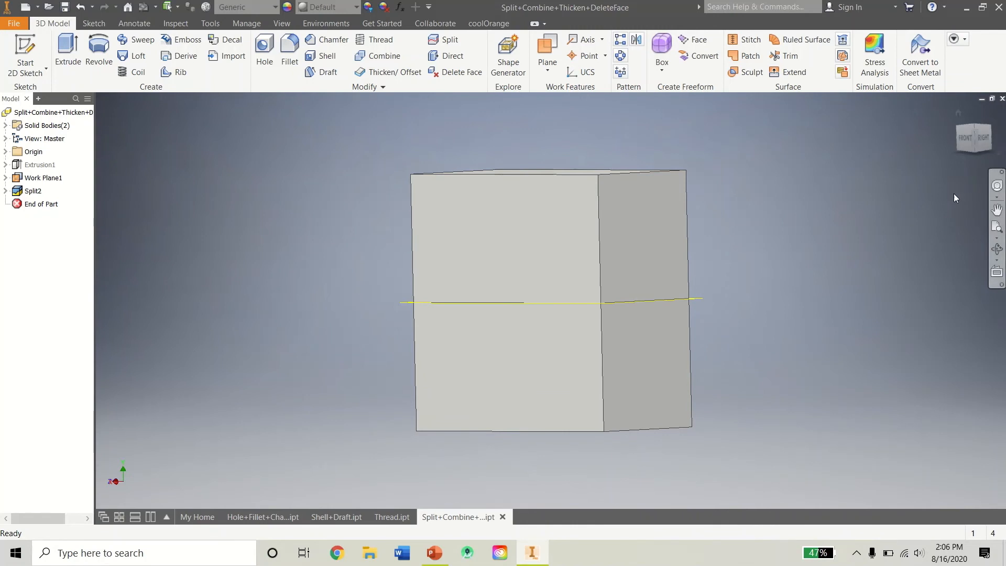
click(960, 113)
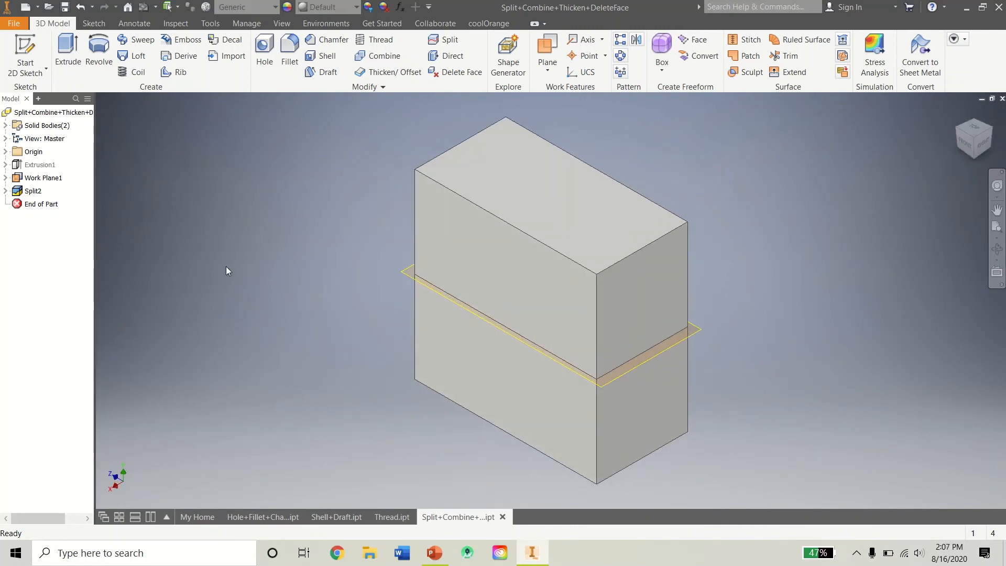
key(ctrl+z)
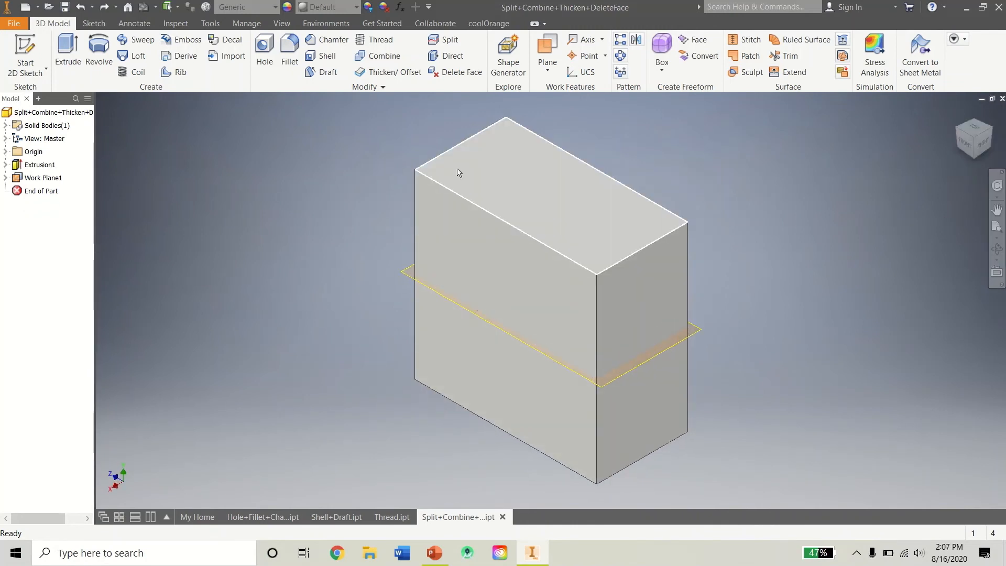
- Thicken the block's top face outward by 0.25 in as a solid and inspect the taller block
click(388, 72)
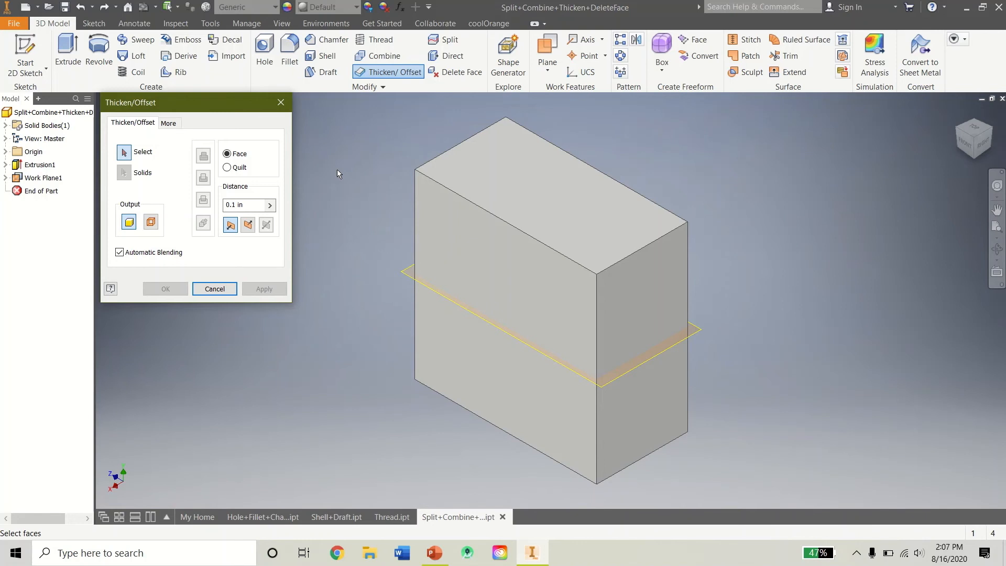
click(517, 162)
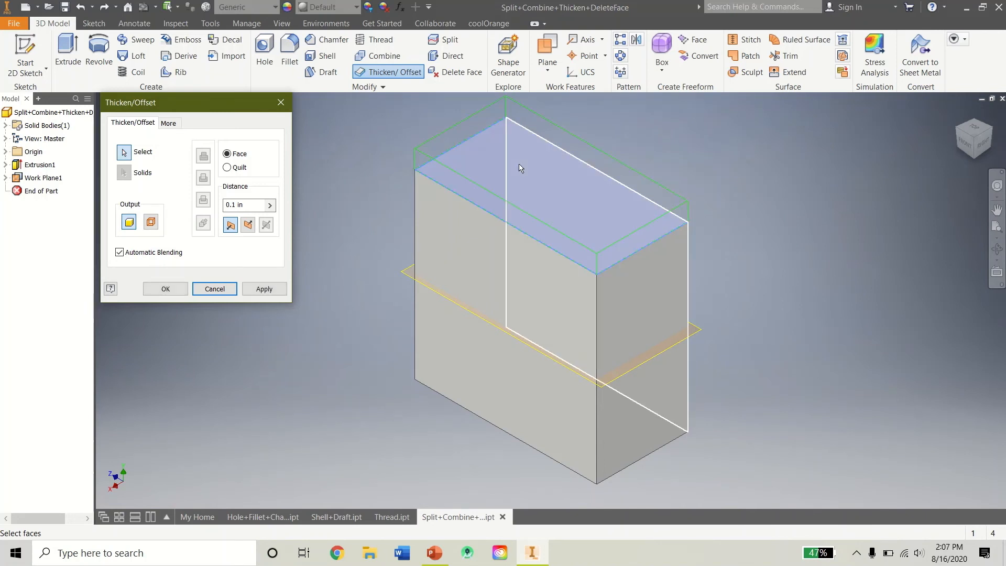
click(965, 142)
scroll(605, 175, up, 3)
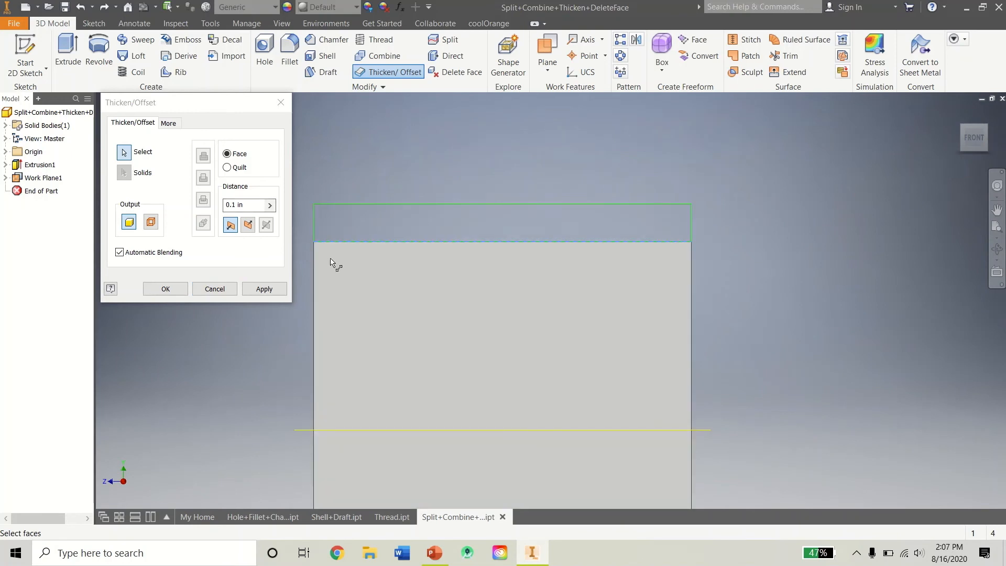
click(226, 205)
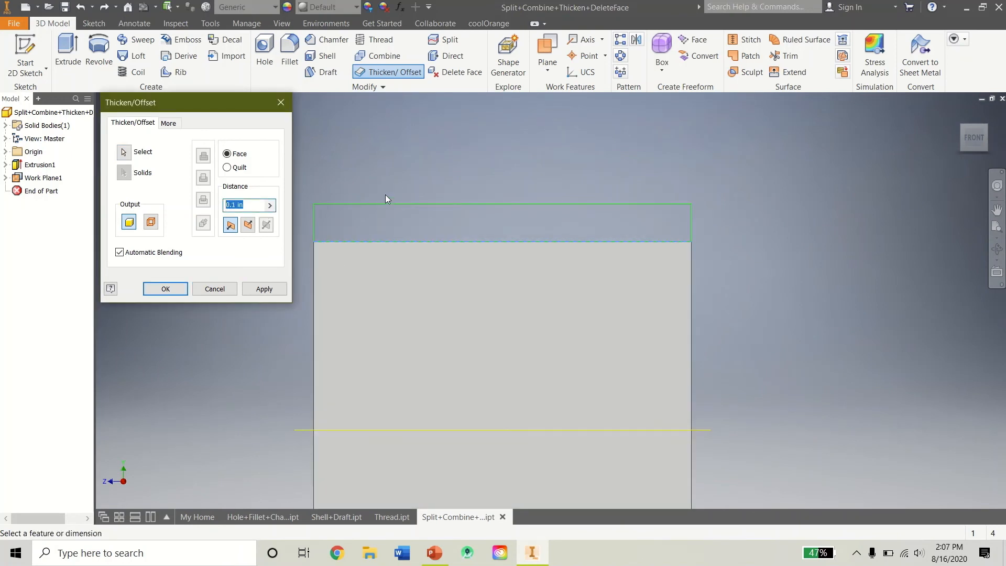
text(.25)
click(165, 289)
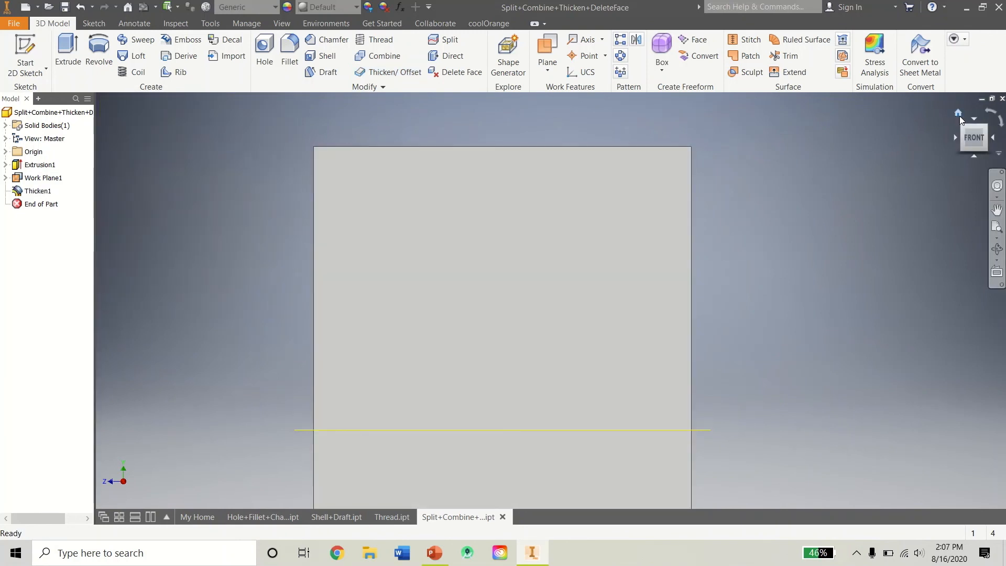
click(958, 114)
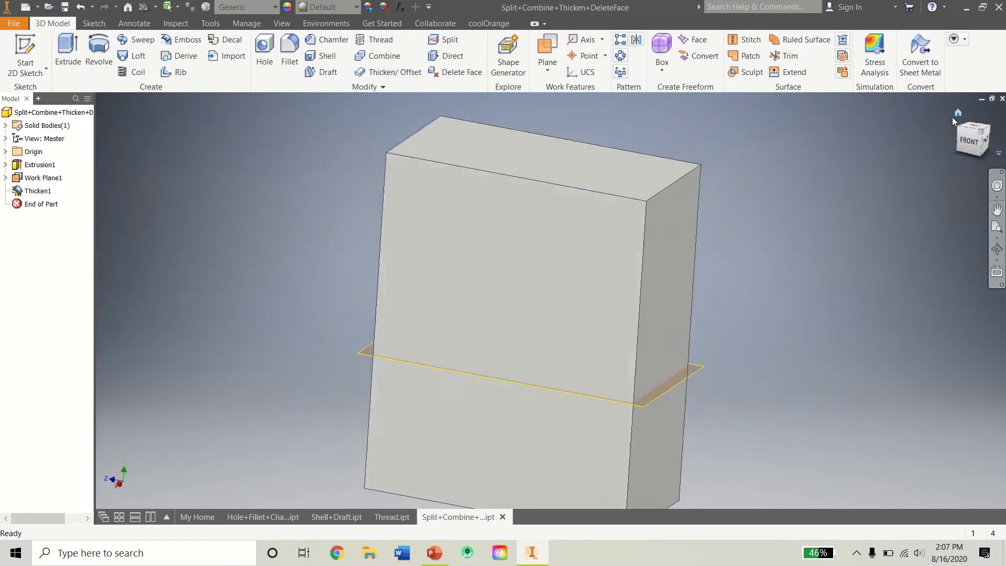
- Delete the block's large front face without healing and inspect the open surface body
click(439, 77)
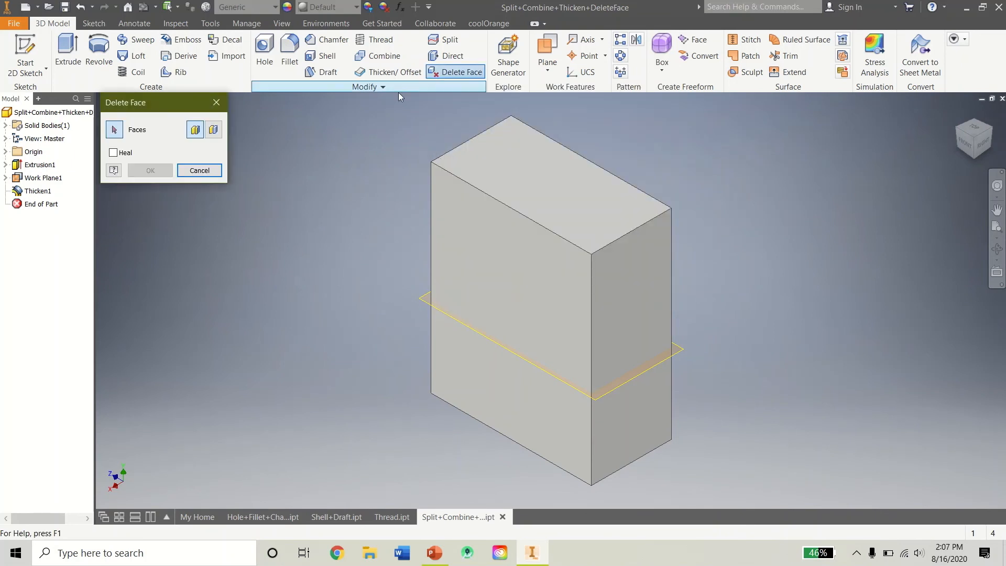
click(476, 238)
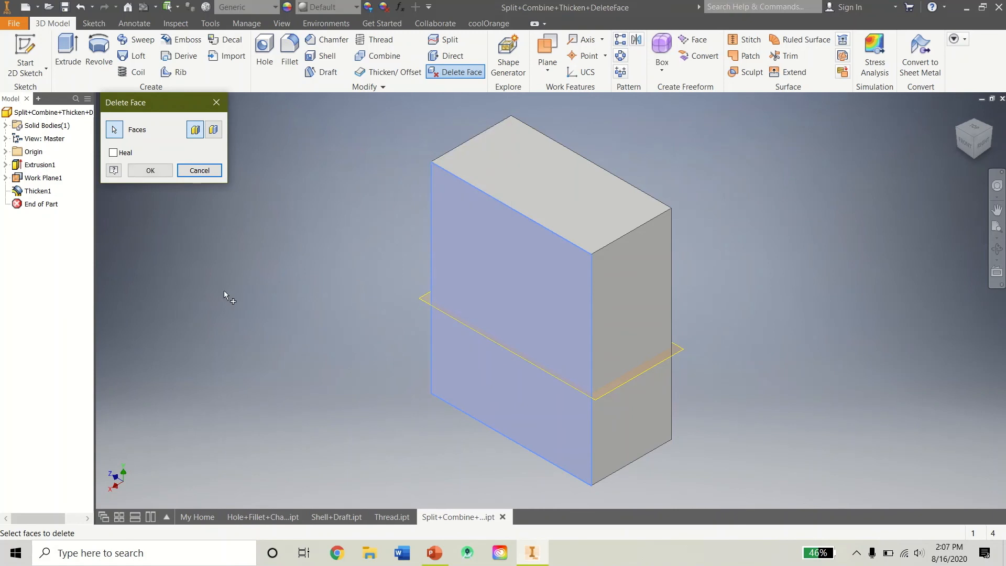
click(169, 173)
mouse_move(974, 137)
mouse_down()
mouse_move(969, 87)
mouse_move(951, 105)
mouse_move(974, 137)
mouse_move(954, 152)
mouse_move(943, 145)
mouse_move(968, 129)
mouse_move(980, 153)
mouse_move(980, 140)
mouse_move(960, 153)
mouse_move(974, 126)
mouse_up()
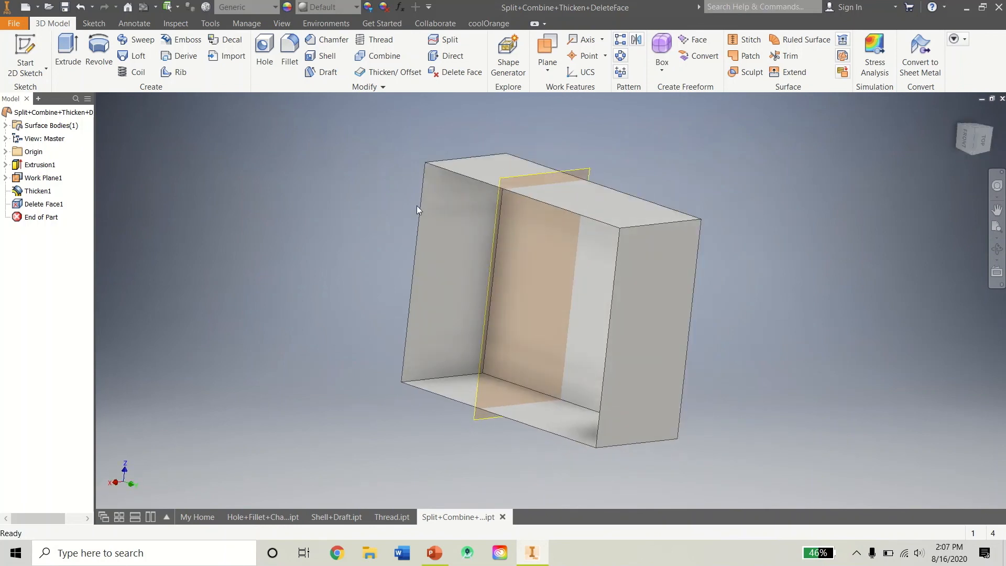
- Remove the face deletion feature from the block and restore the home view
right_click(47, 204)
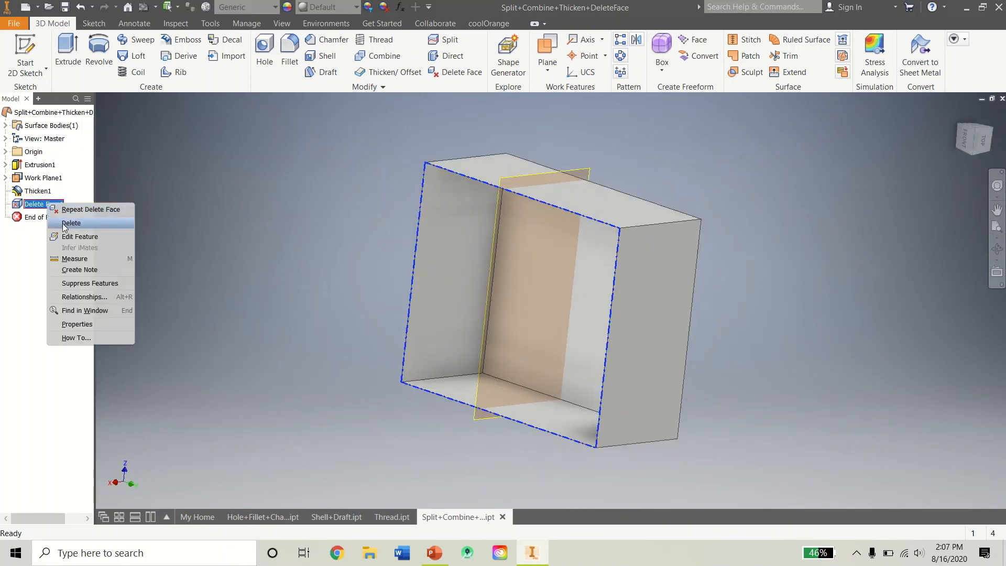
click(64, 224)
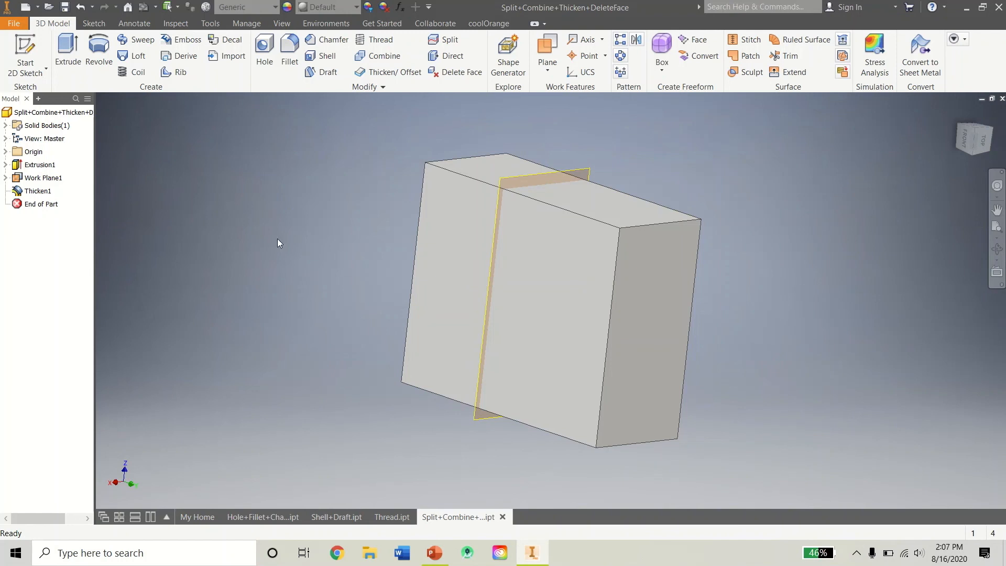
click(957, 113)
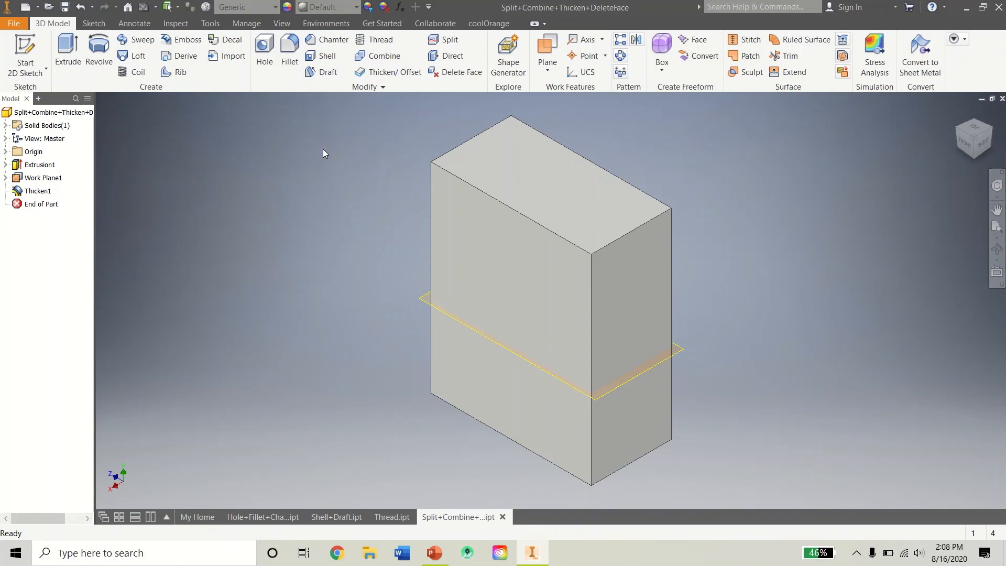
mouse_move(461, 4)
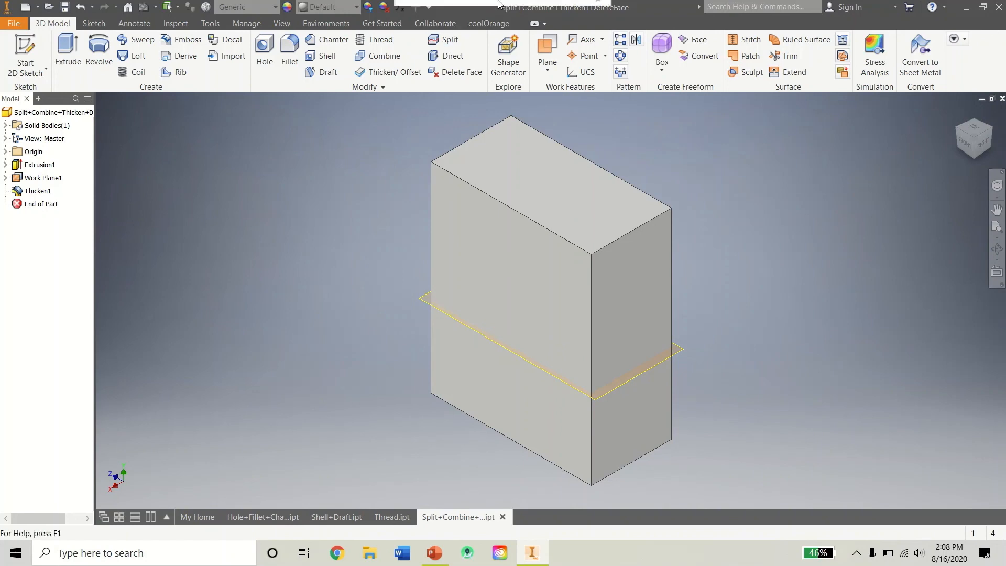